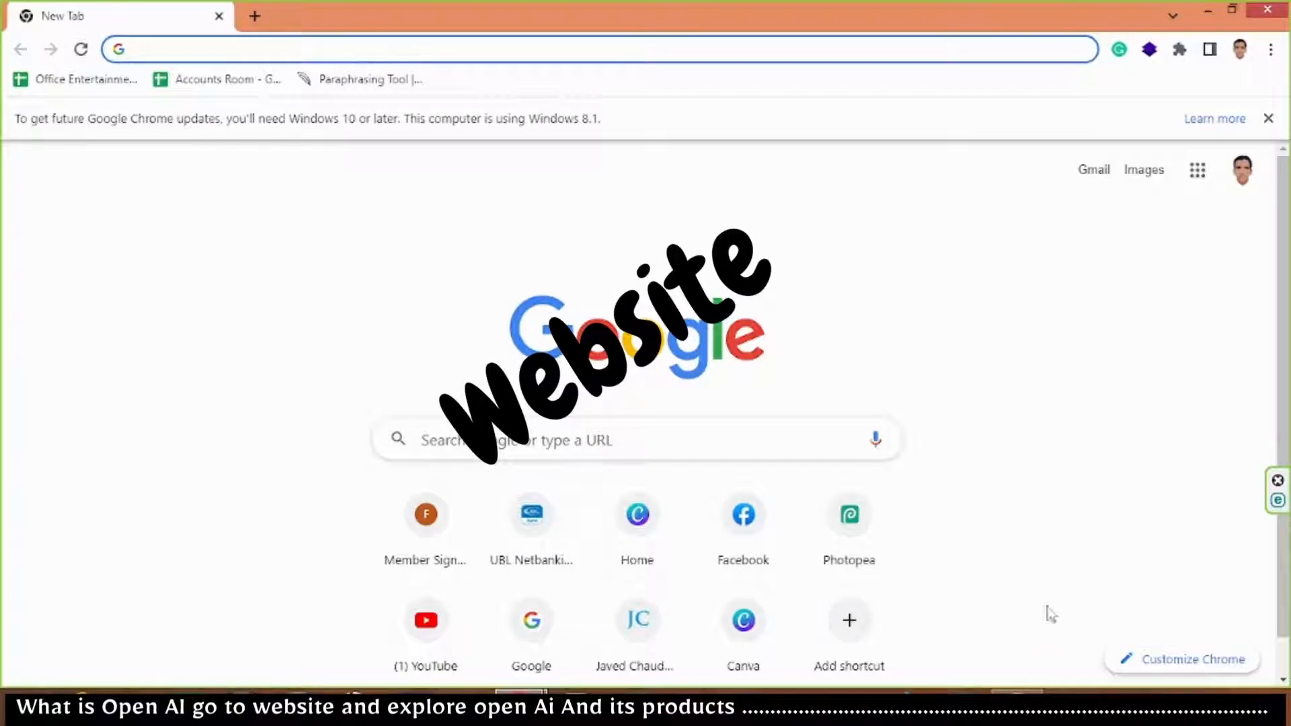
- Switch the keyboard input to English (United States) and search Google for "open ai chat"
left_click(1199, 708)
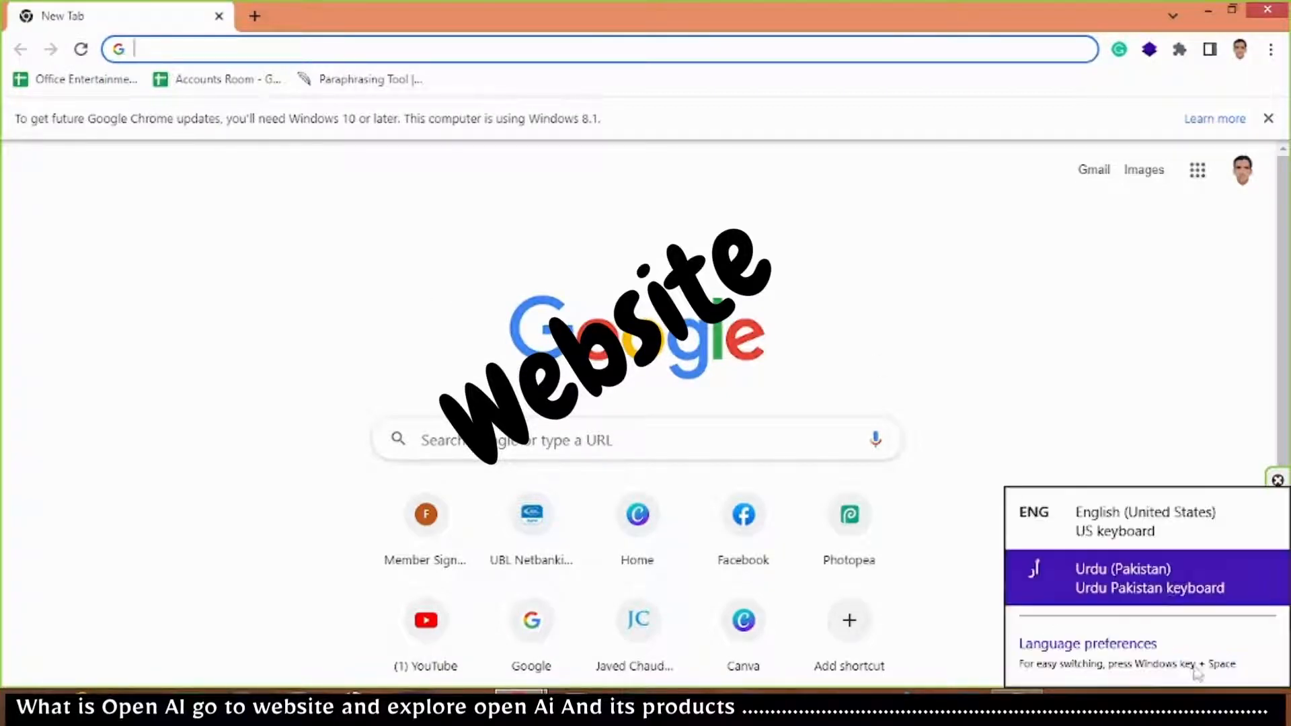
left_click(1117, 527)
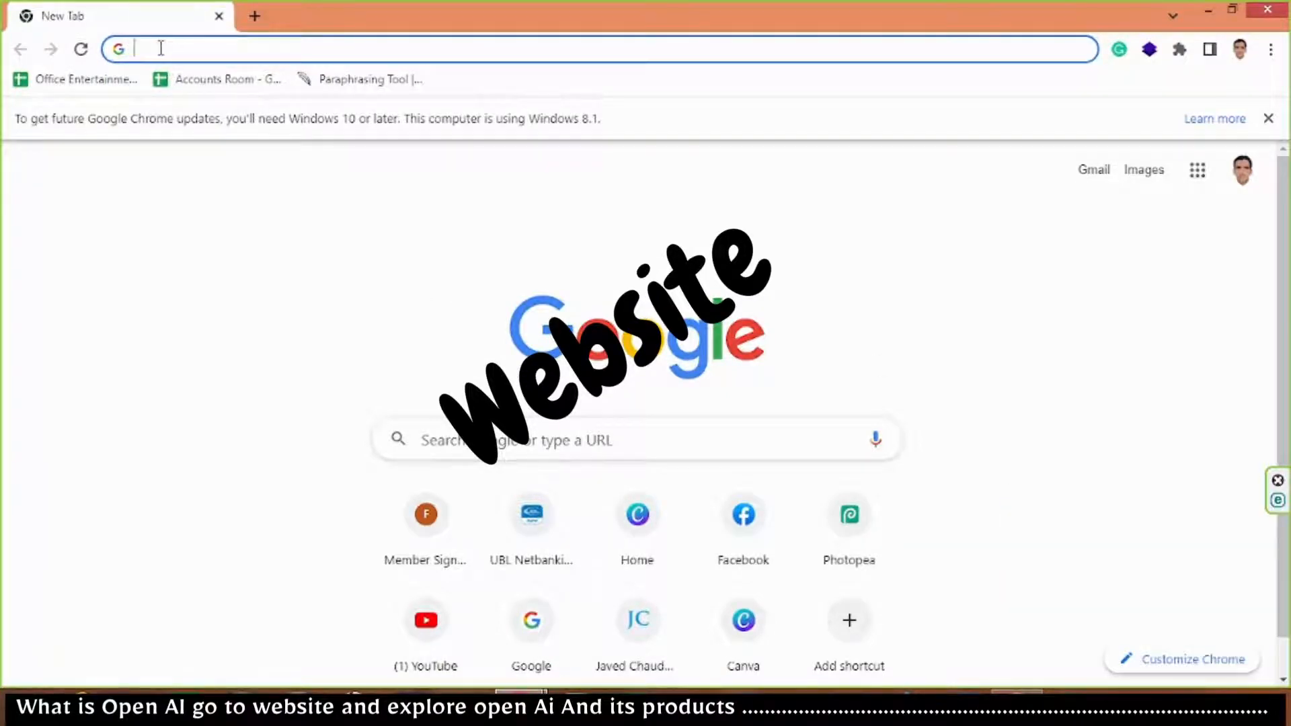
type("ope")
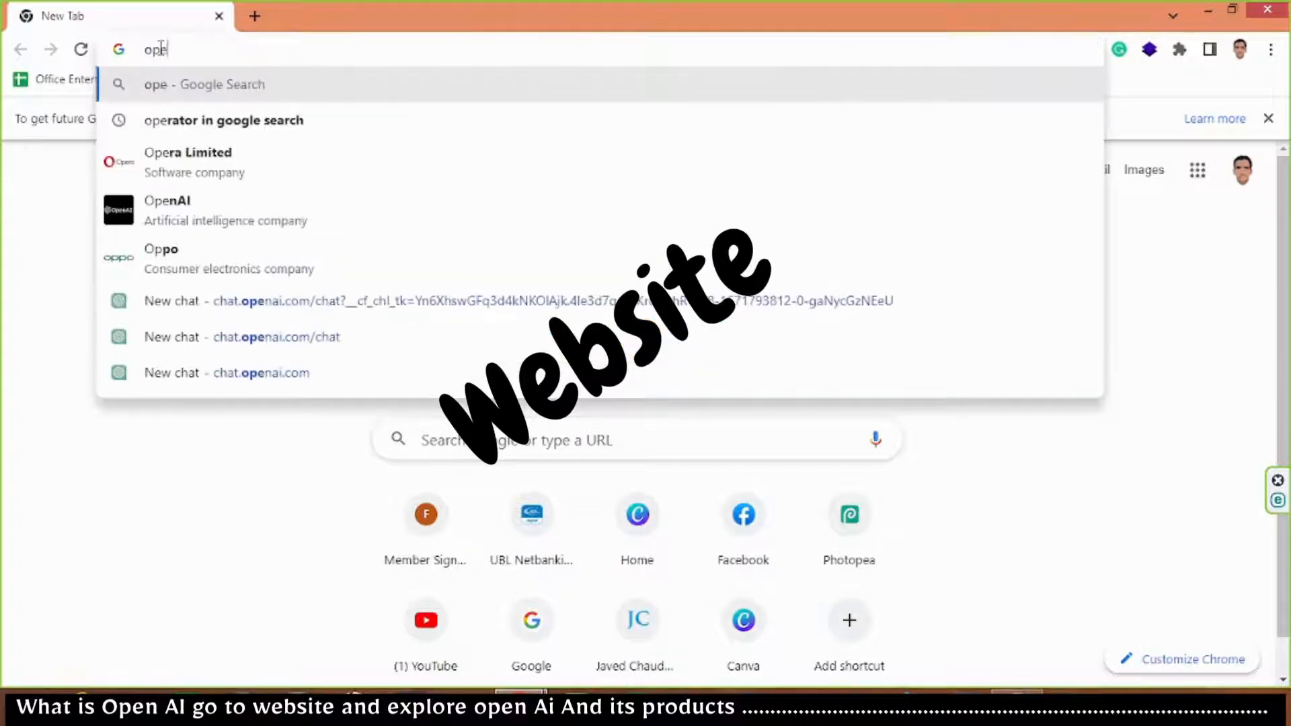
type("n a")
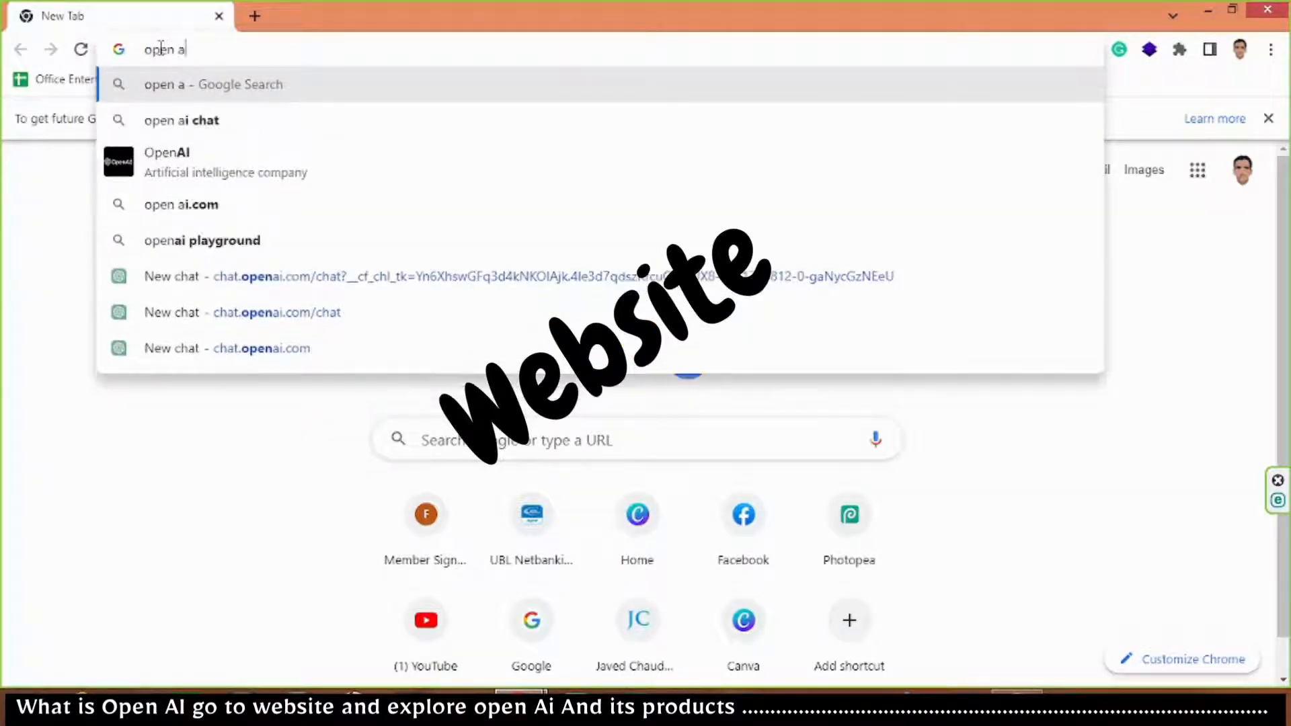
type("i")
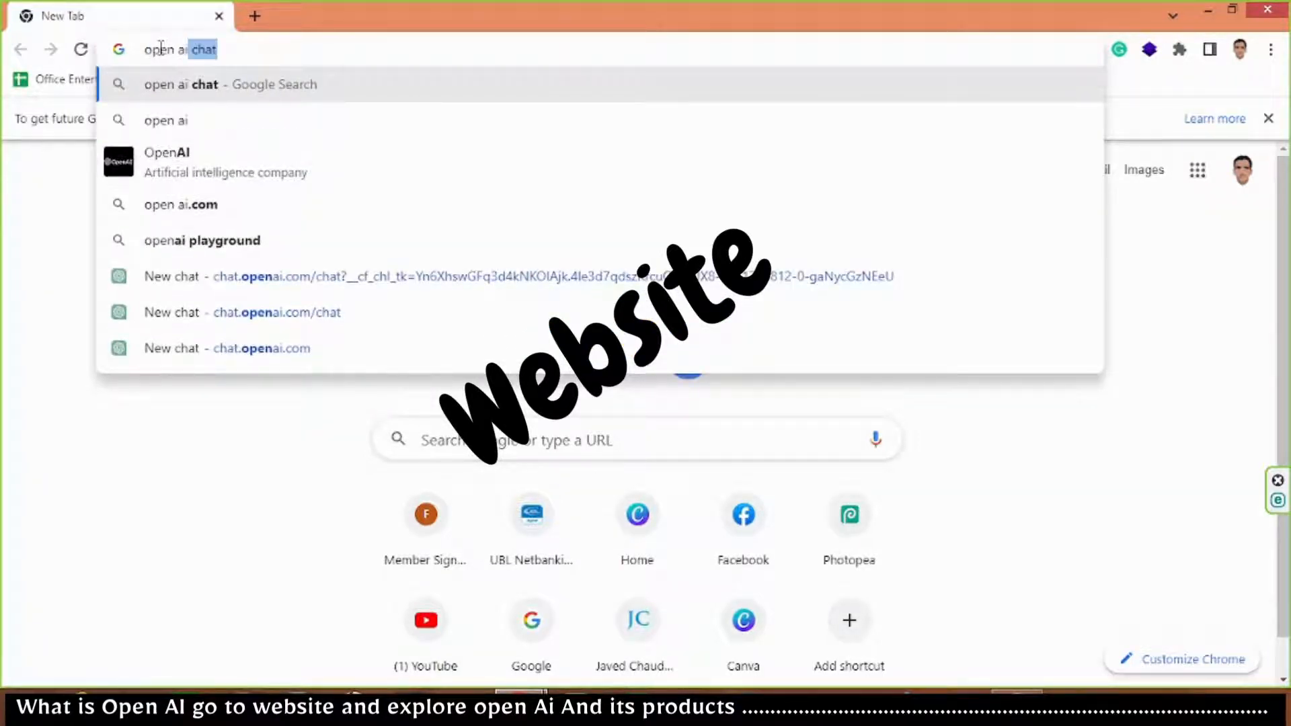
key("Return")
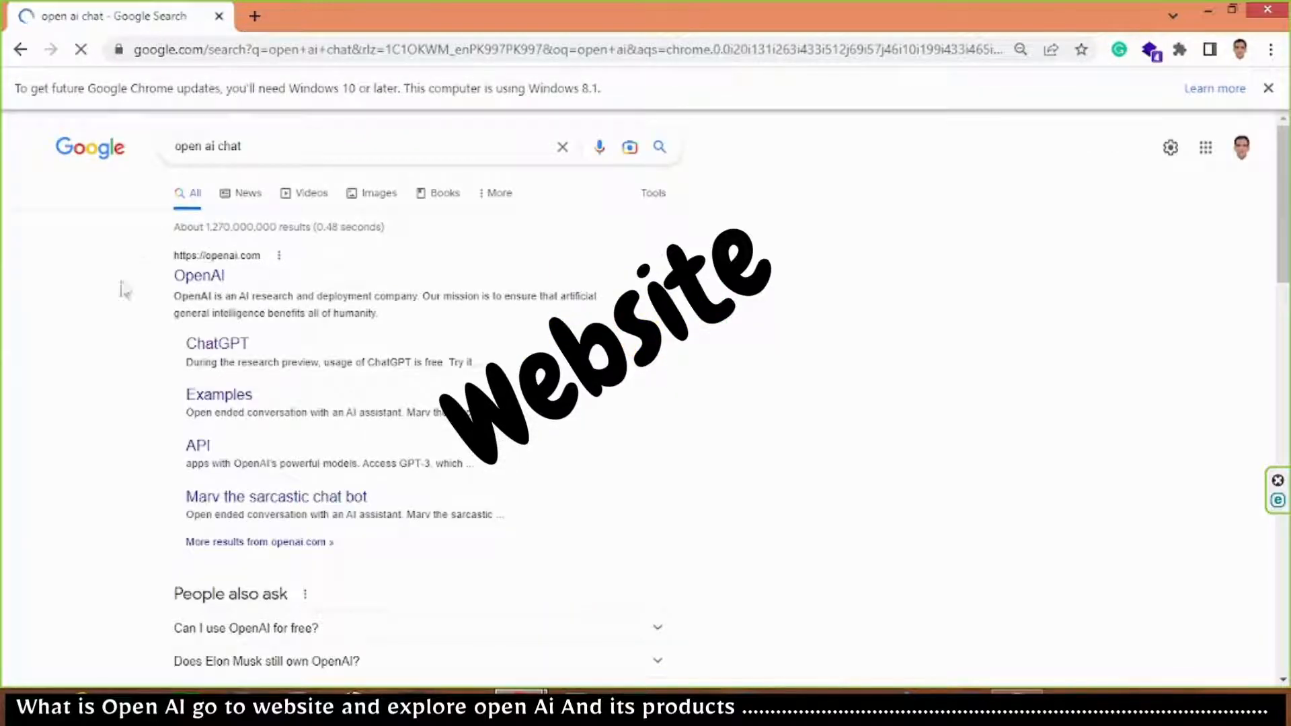
- Open the OpenAI website from the search results and look over its home page, including the footer links
left_click(196, 277)
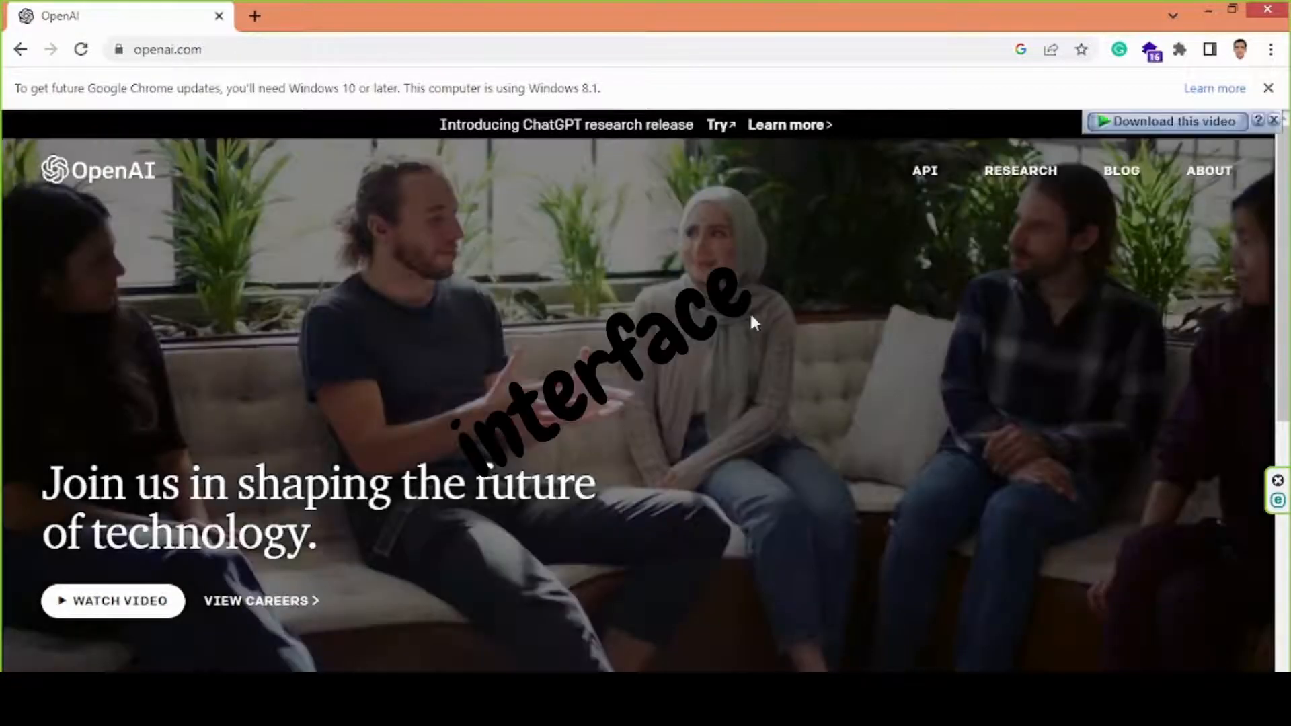
scroll(901, 409, "down", 4)
scroll(902, 409, "up", 3)
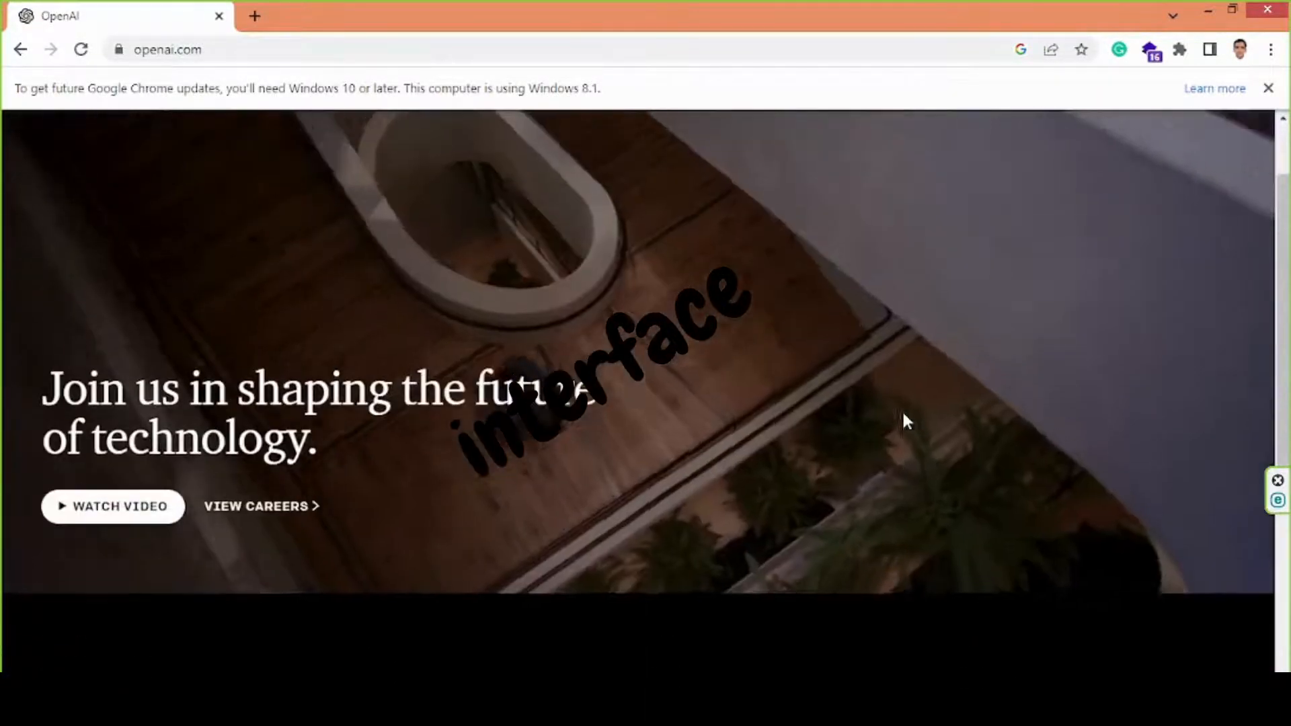
scroll(901, 423, "up", 1)
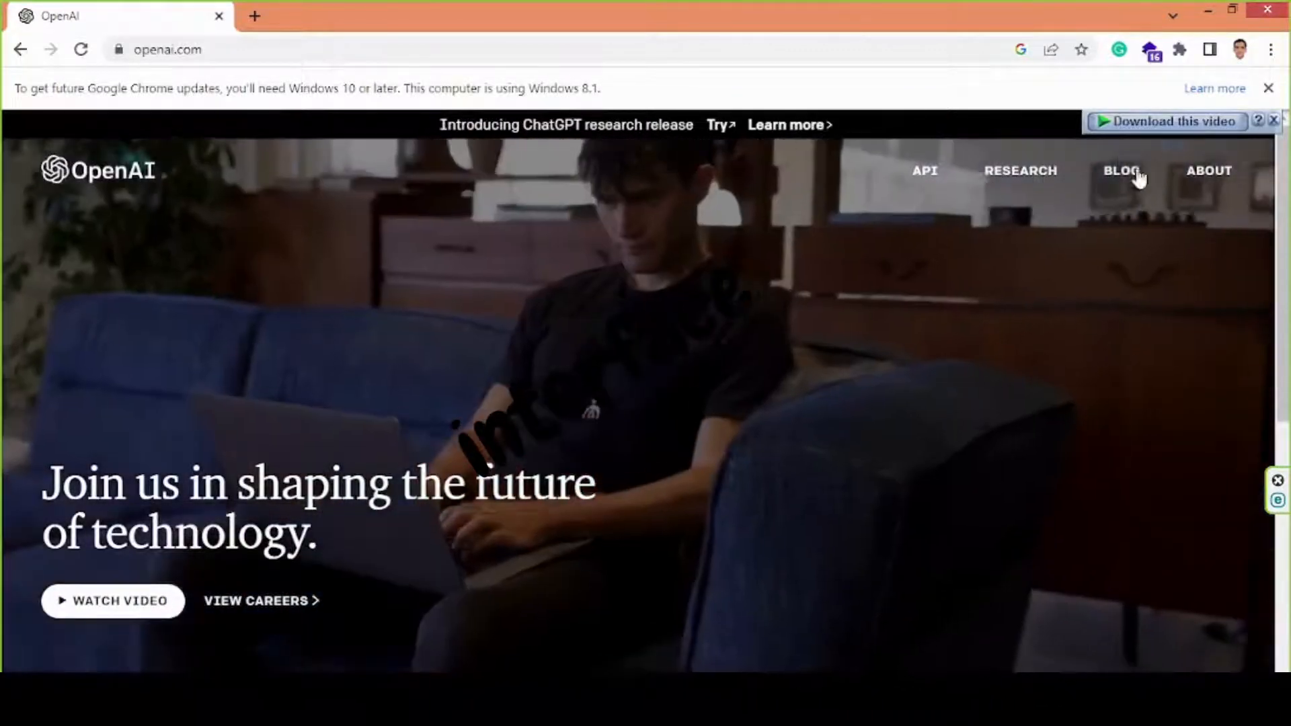
scroll(196, 365, "down", 7)
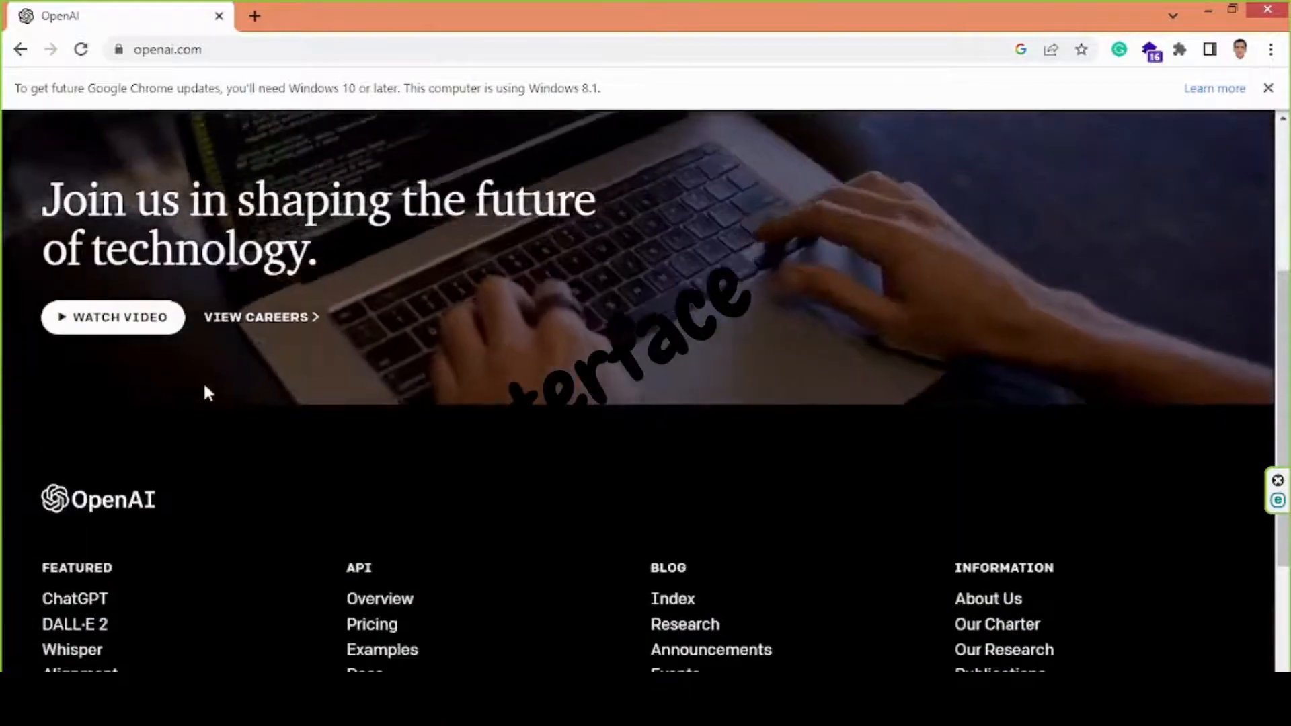
scroll(204, 387, "up", 7)
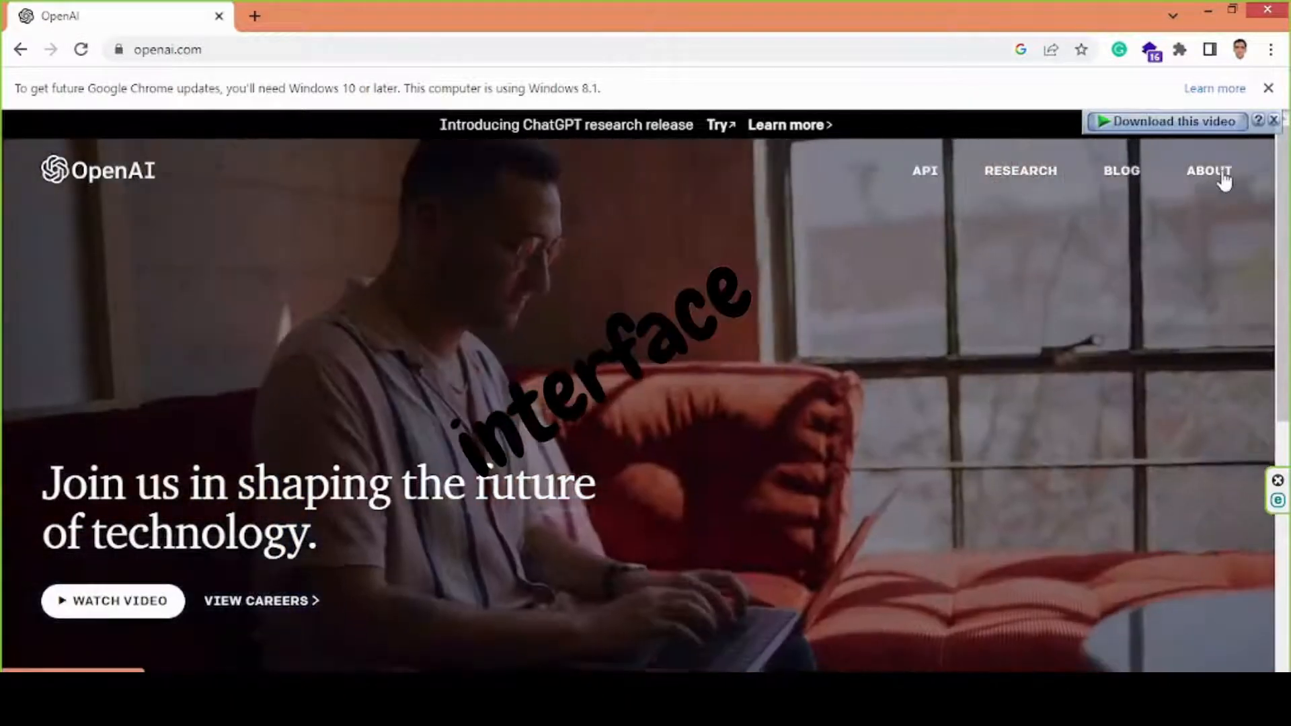
- Open the About page and highlight the whole introductory statement describing OpenAI and its mission
left_click(1220, 176)
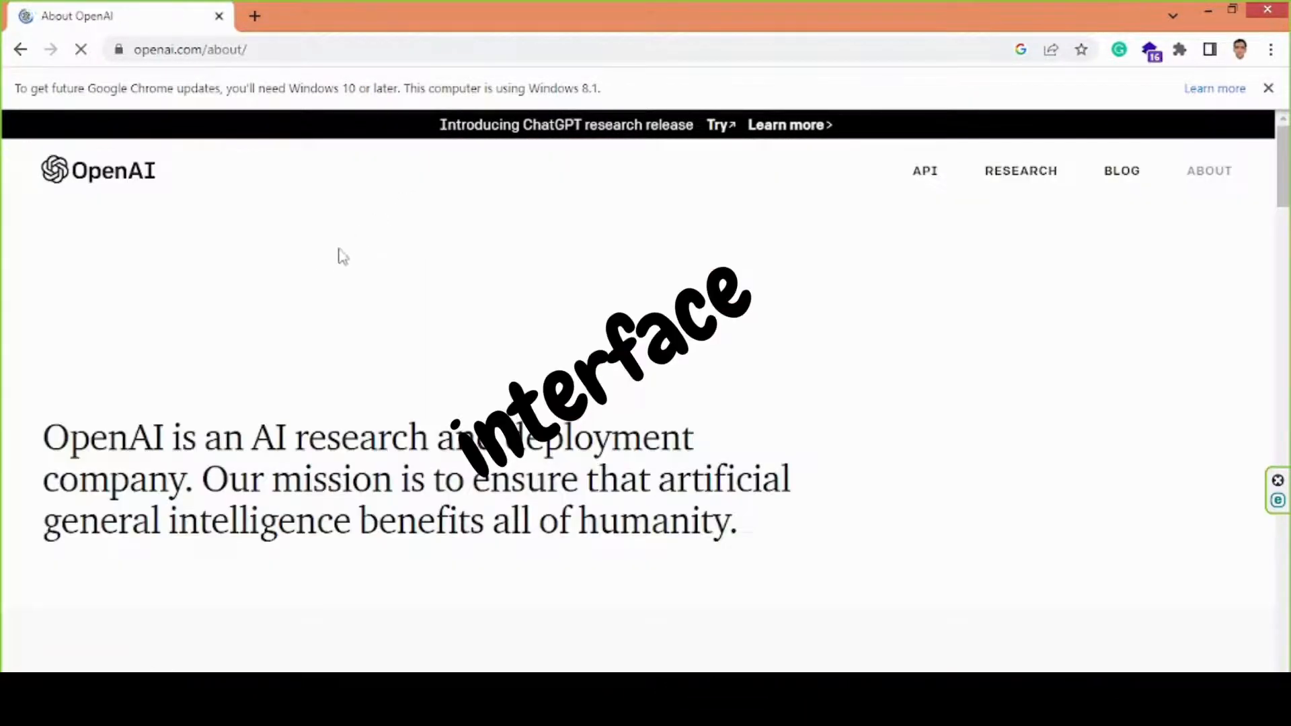
scroll(324, 268, "down", 3)
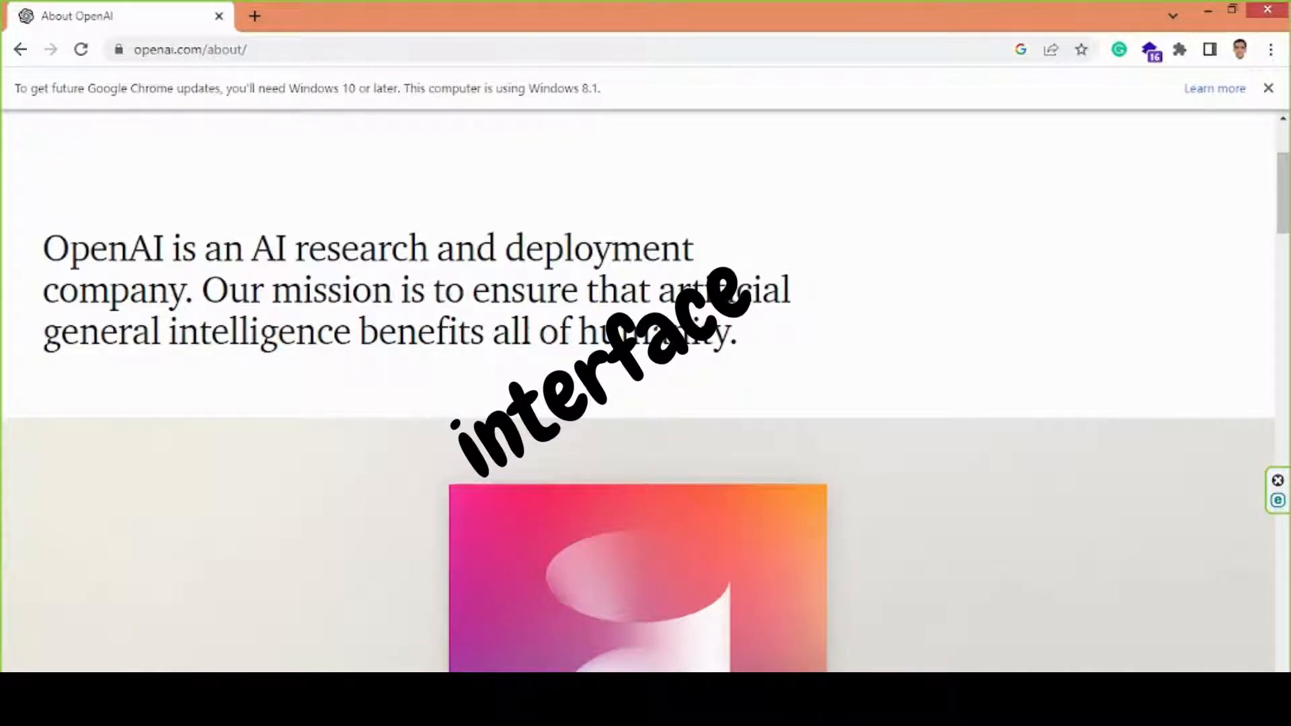
left_click_drag(738, 345, 3, 264)
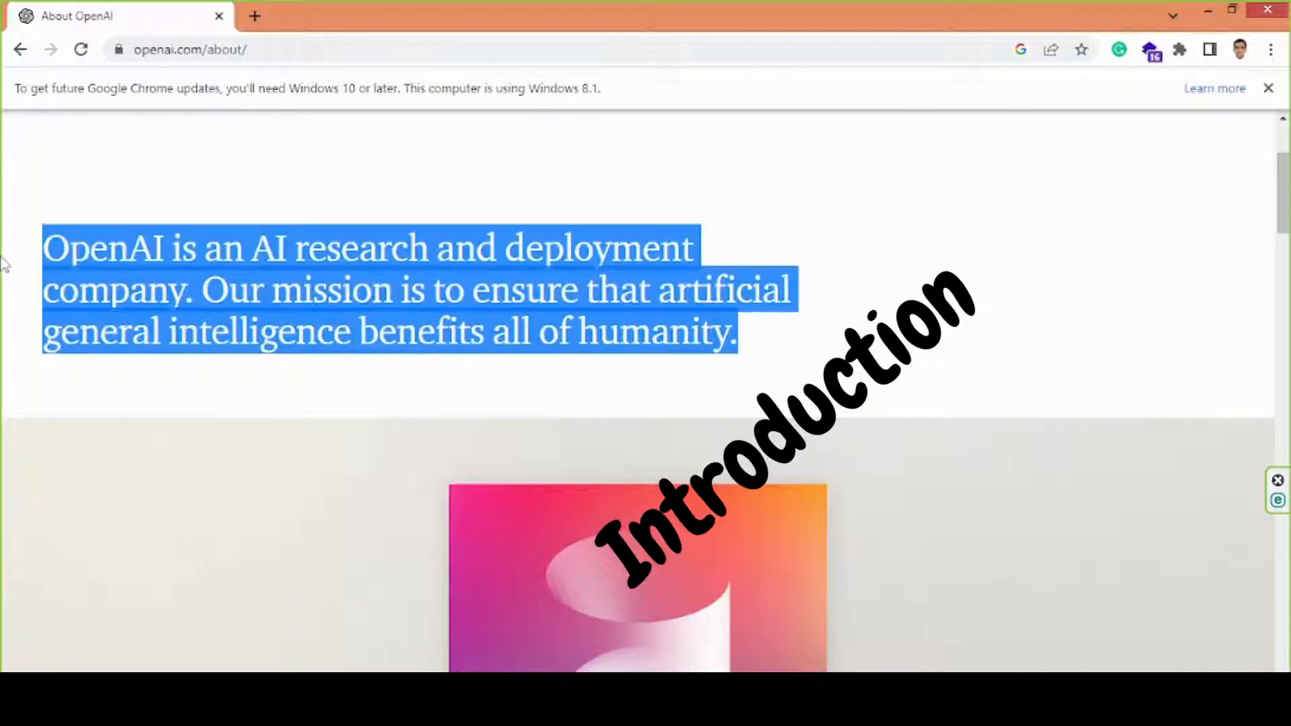
- Read the About page's mission paragraphs, highlighting "AGI" and "this outcome.", and view the Highlights section
scroll(641, 336, "down", 10)
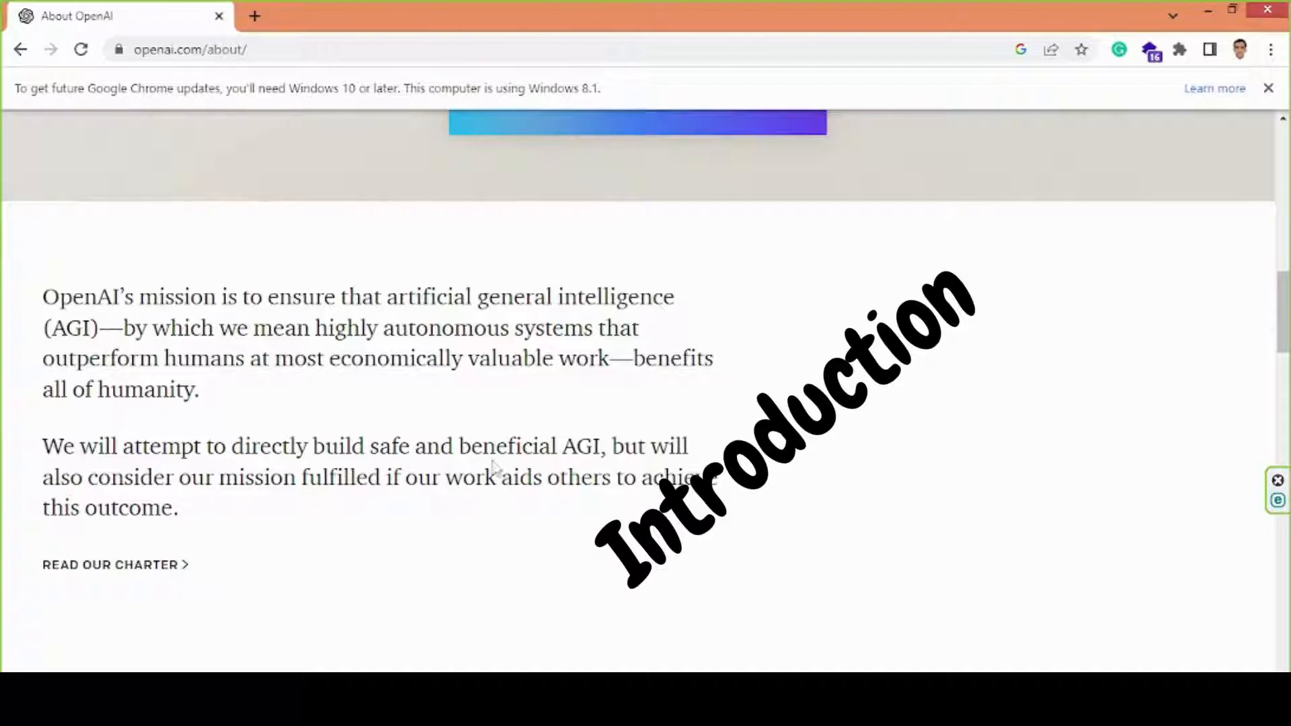
left_click_drag(604, 447, 557, 448)
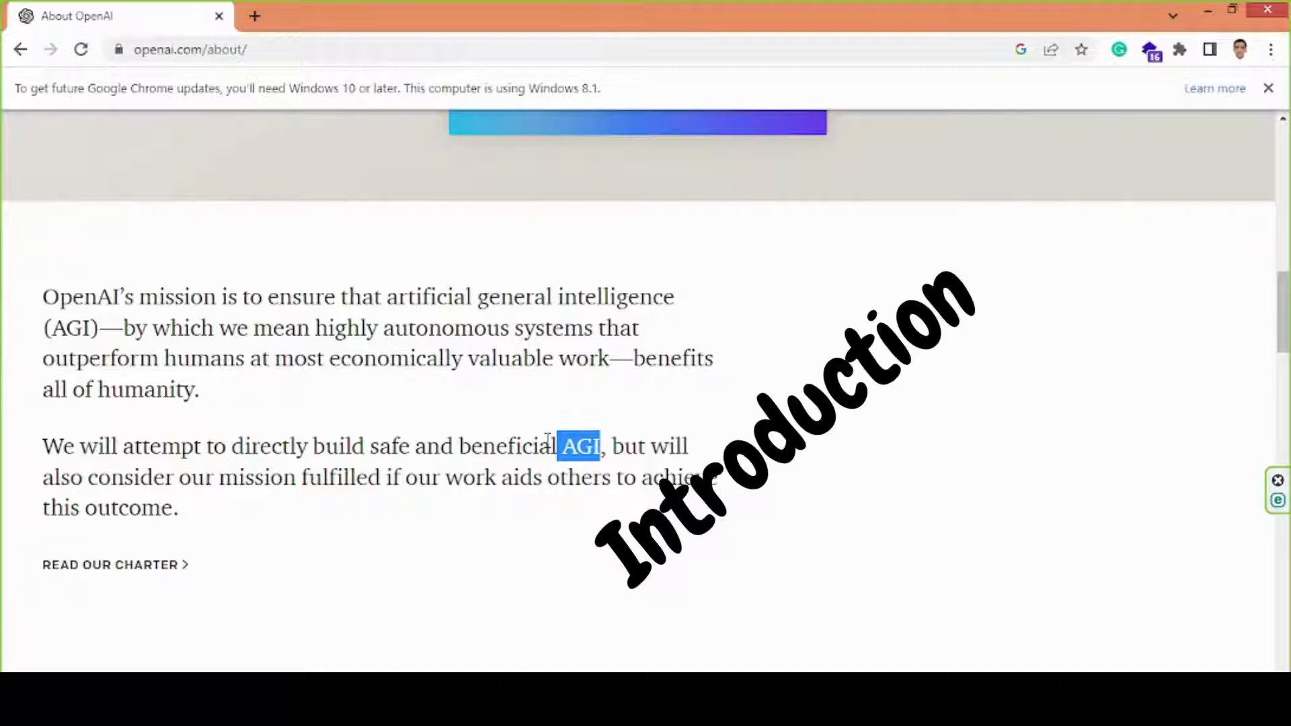
left_click(594, 482)
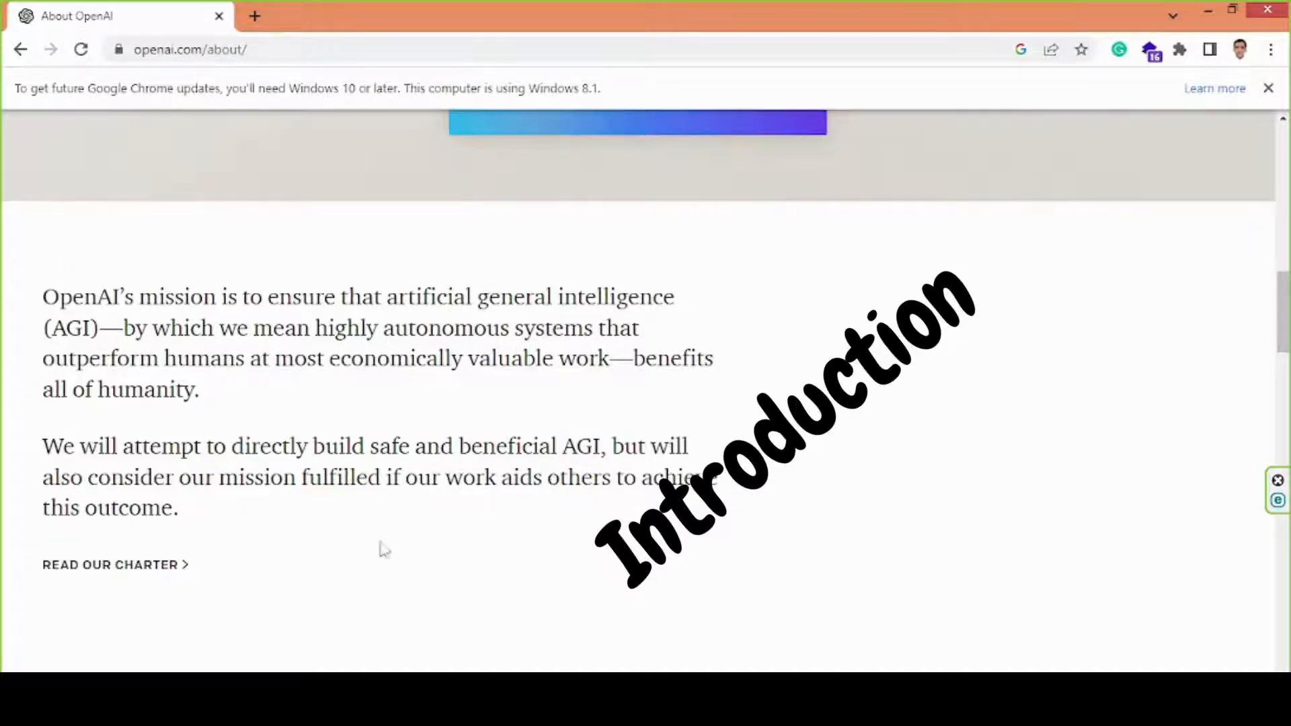
left_click_drag(179, 508, 34, 518)
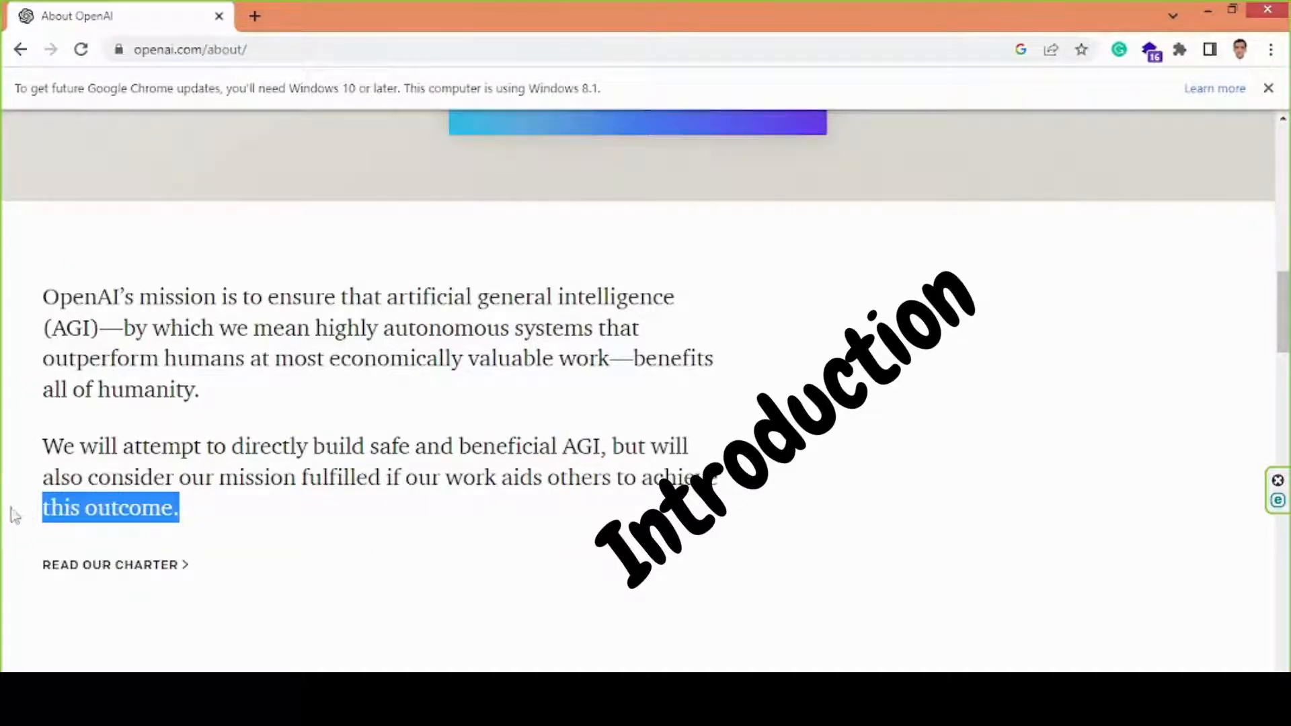
scroll(747, 421, "down", 7)
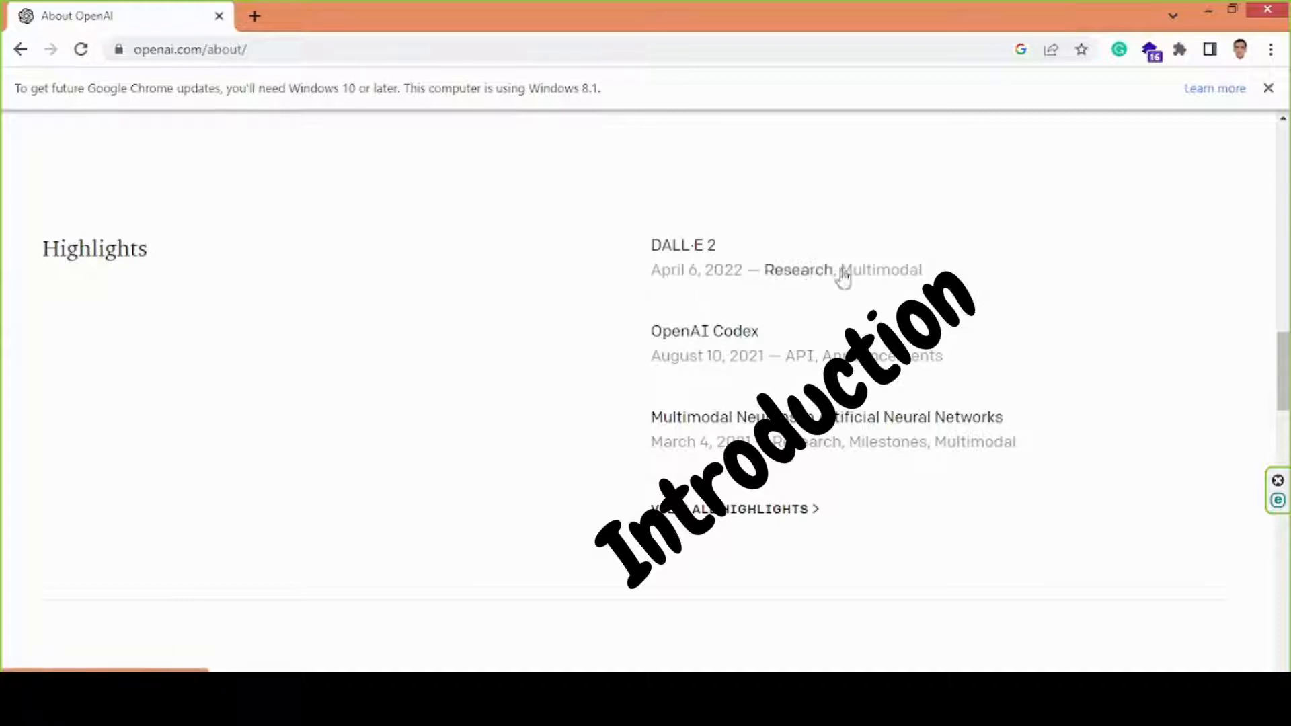
scroll(799, 372, "up", 4)
scroll(773, 363, "up", 10)
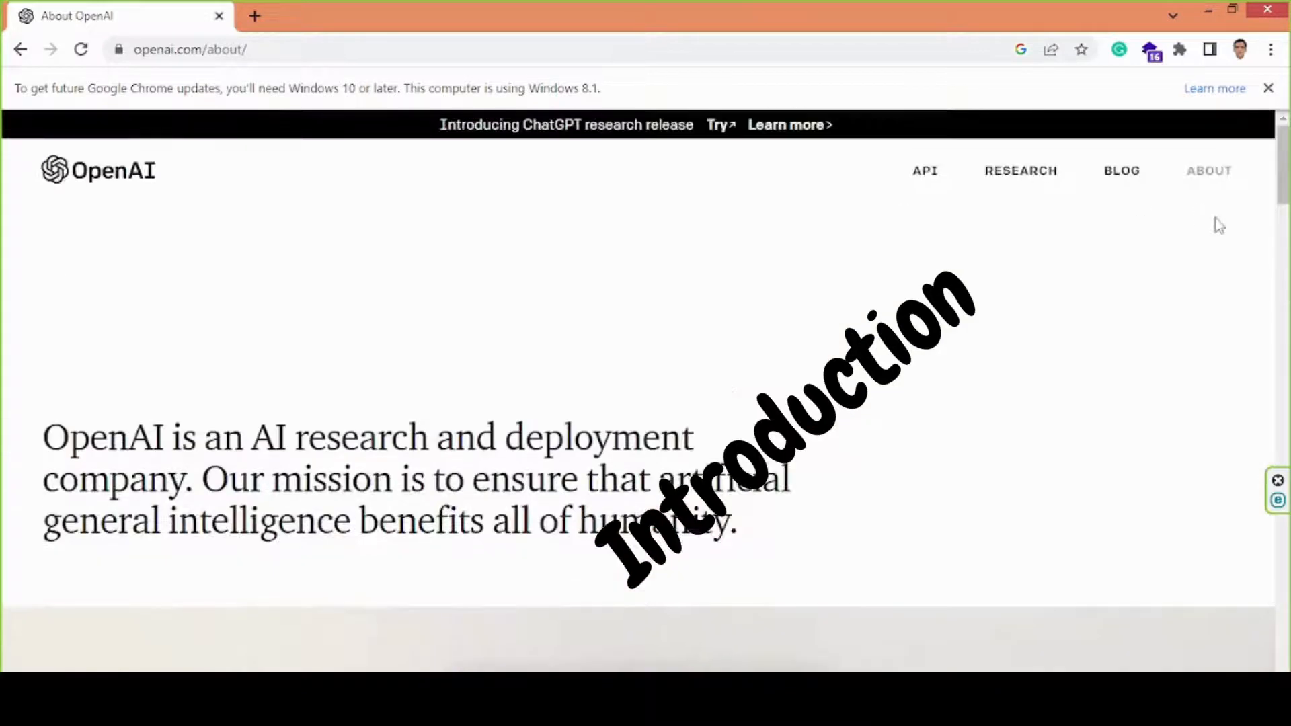
- Open the OpenAI blog index and highlight the title "ChatGPT: Optimizing Language Models for Dialogue"
left_click(1118, 173)
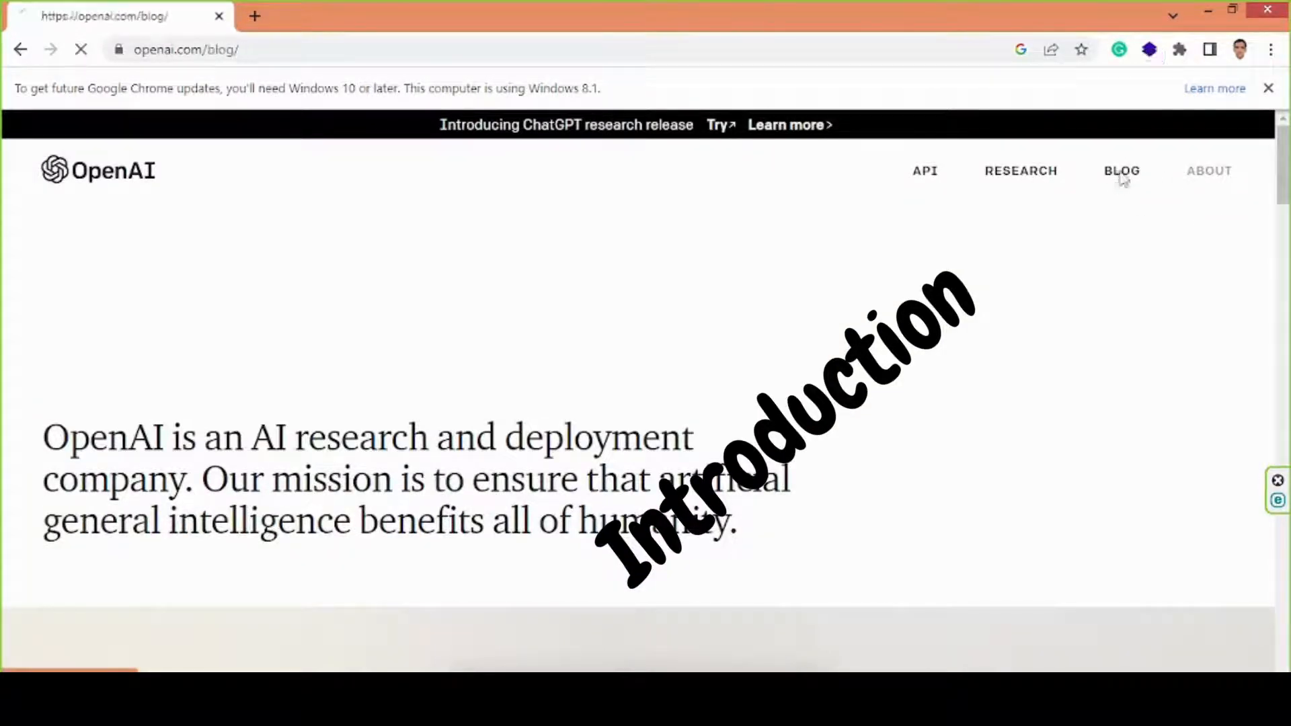
scroll(1014, 311, "down", 1)
scroll(1014, 310, "down", 2)
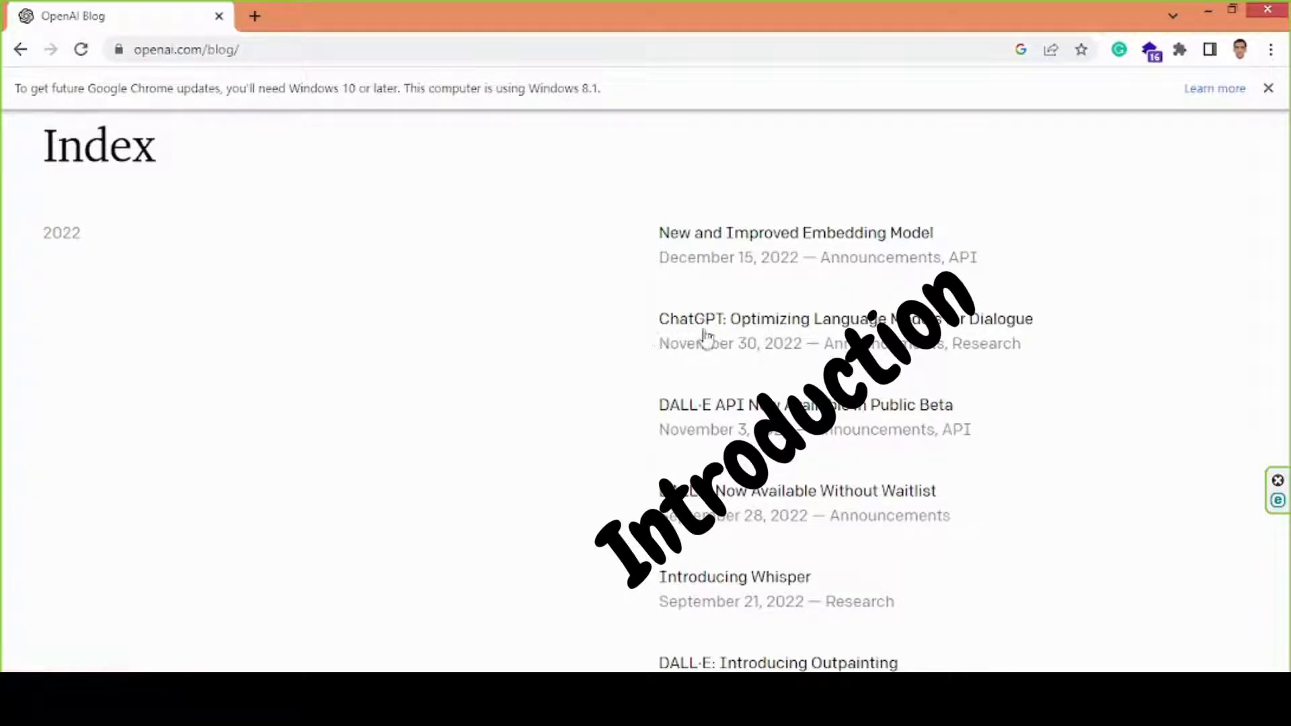
left_click_drag(638, 329, 1055, 322)
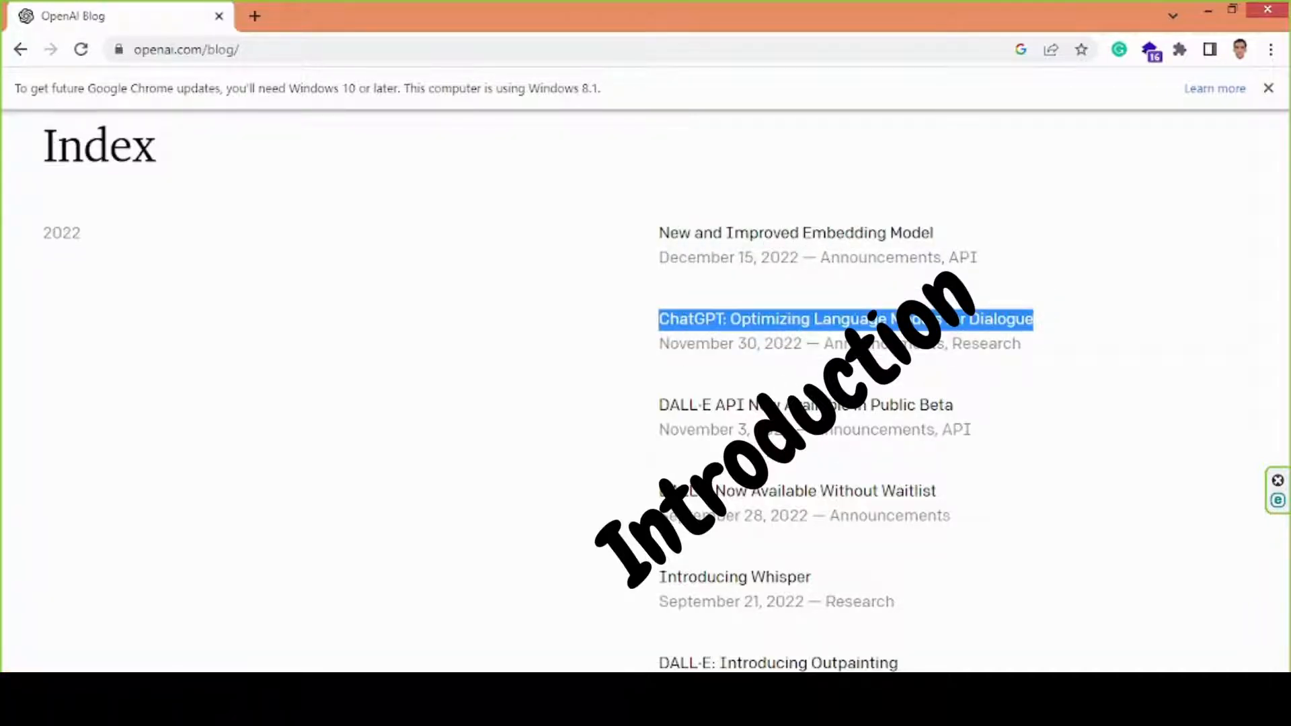
- Examine the 2022 blog post titles and dates in the index, including the DALL·E and Whisper announcements
scroll(959, 440, "down", 2)
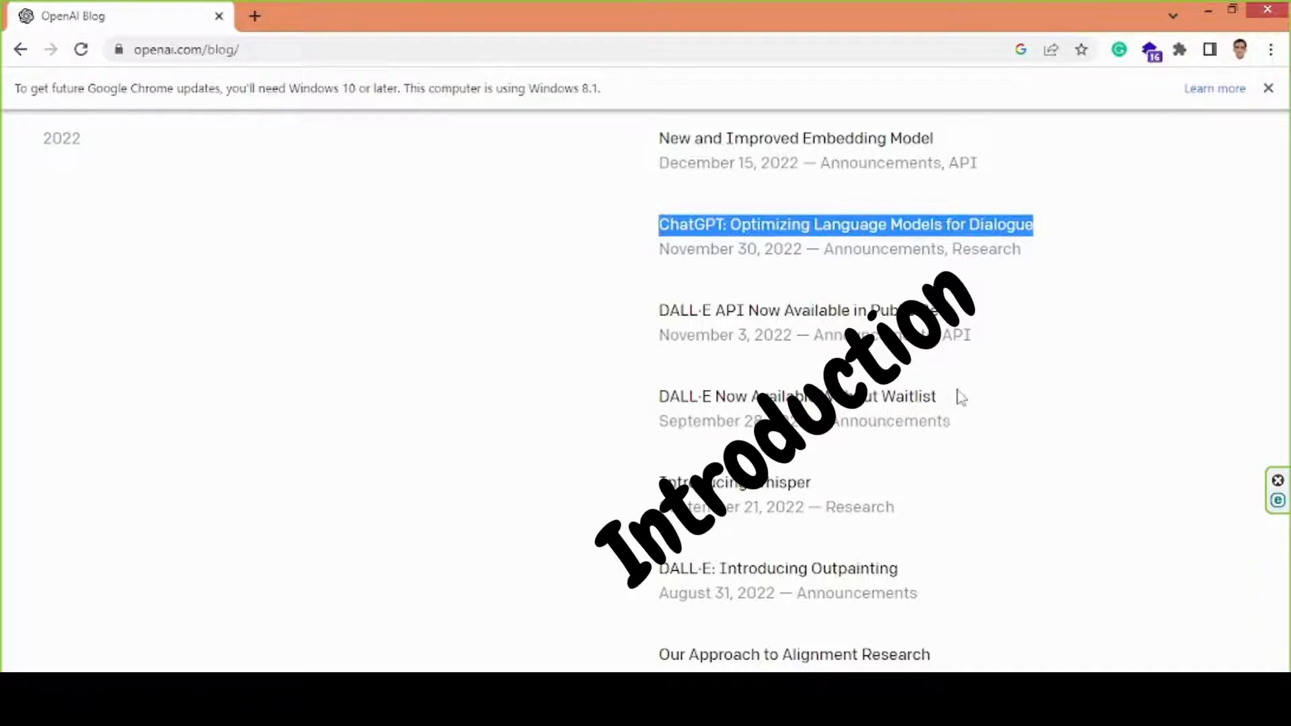
scroll(961, 397, "down", 3)
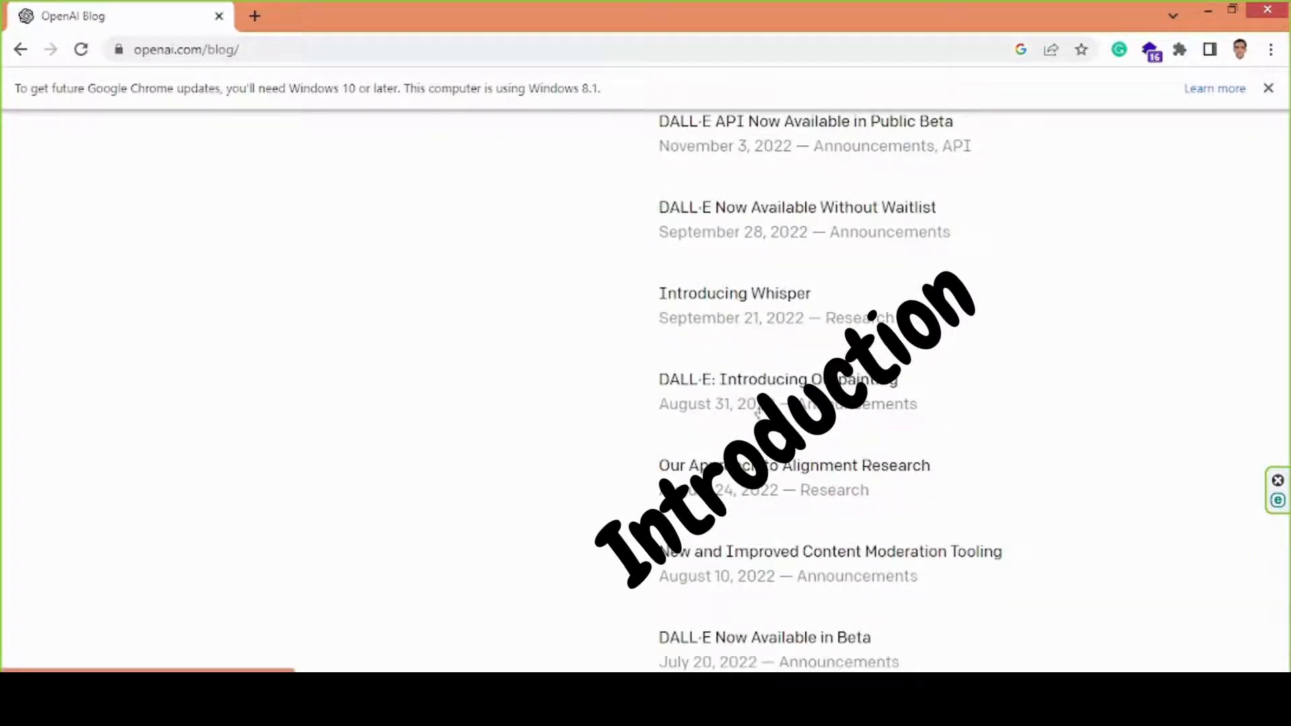
scroll(747, 402, "down", 2)
scroll(1002, 412, "down", 3)
scroll(1003, 413, "down", 3)
scroll(1003, 413, "up", 14)
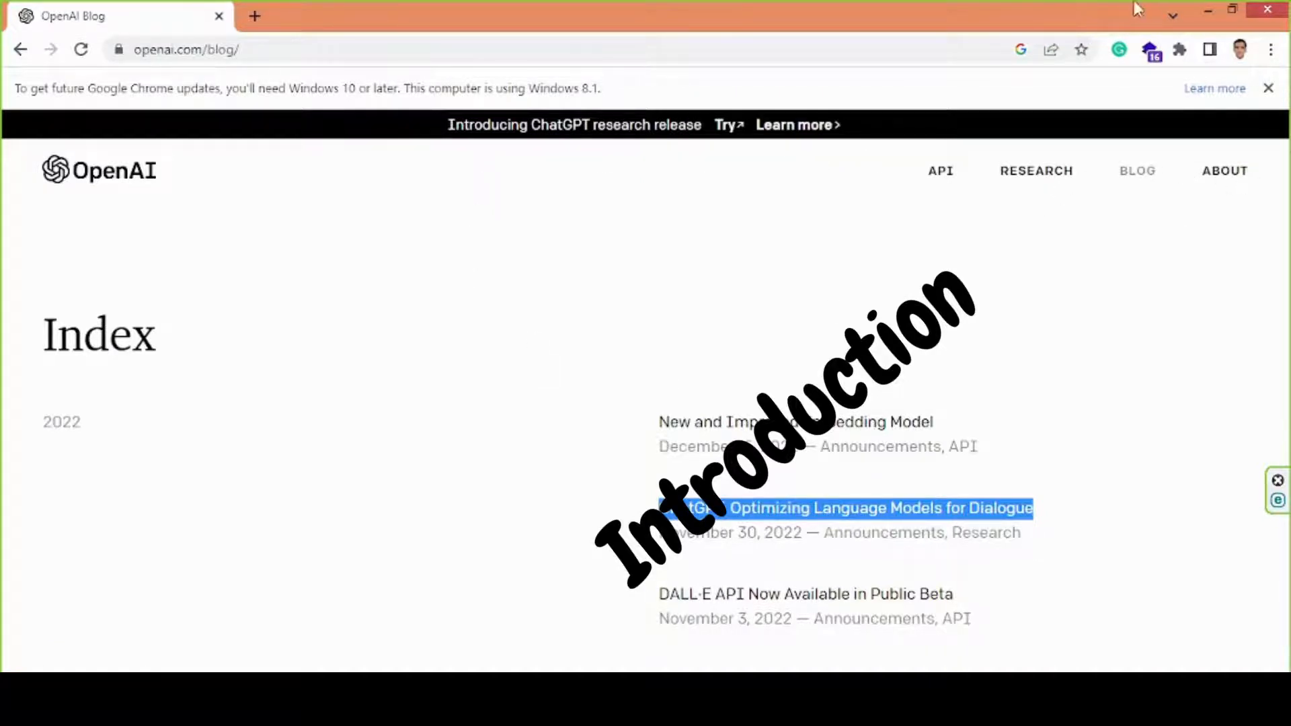
scroll(191, 363, "down", 5)
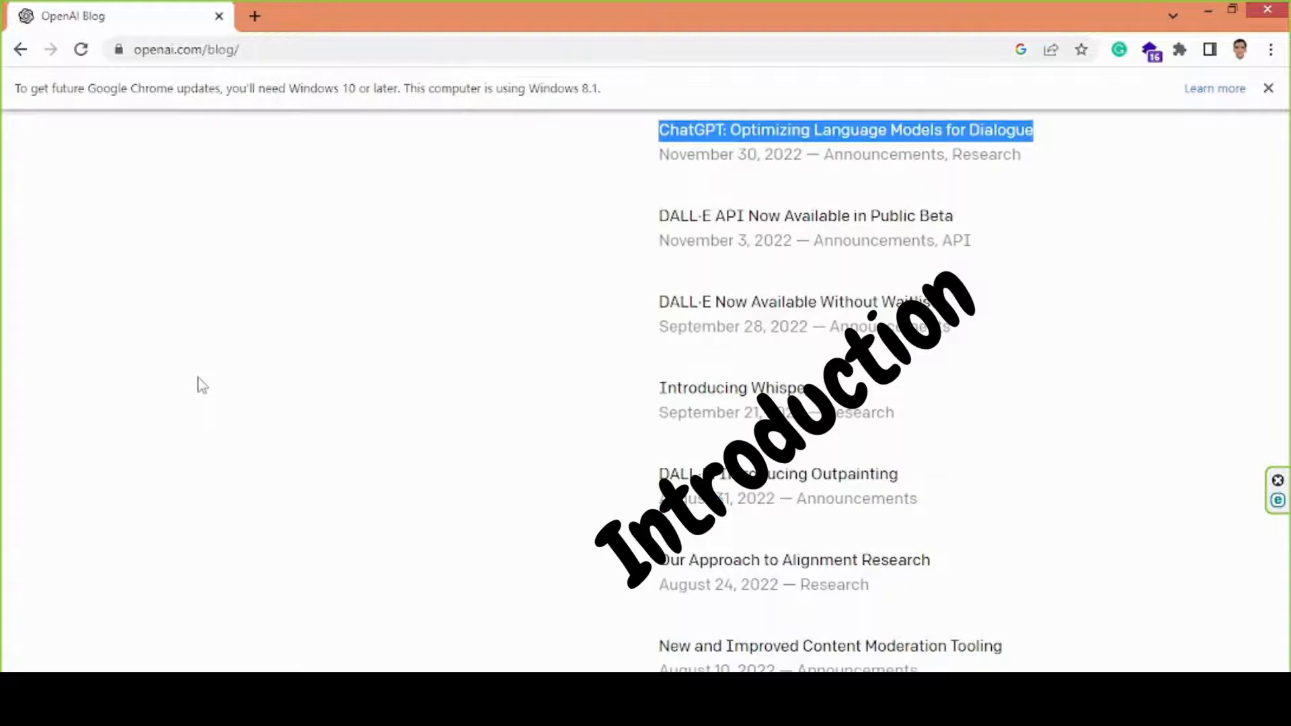
scroll(202, 385, "down", 10)
scroll(204, 385, "up", 15)
scroll(204, 386, "up", 1)
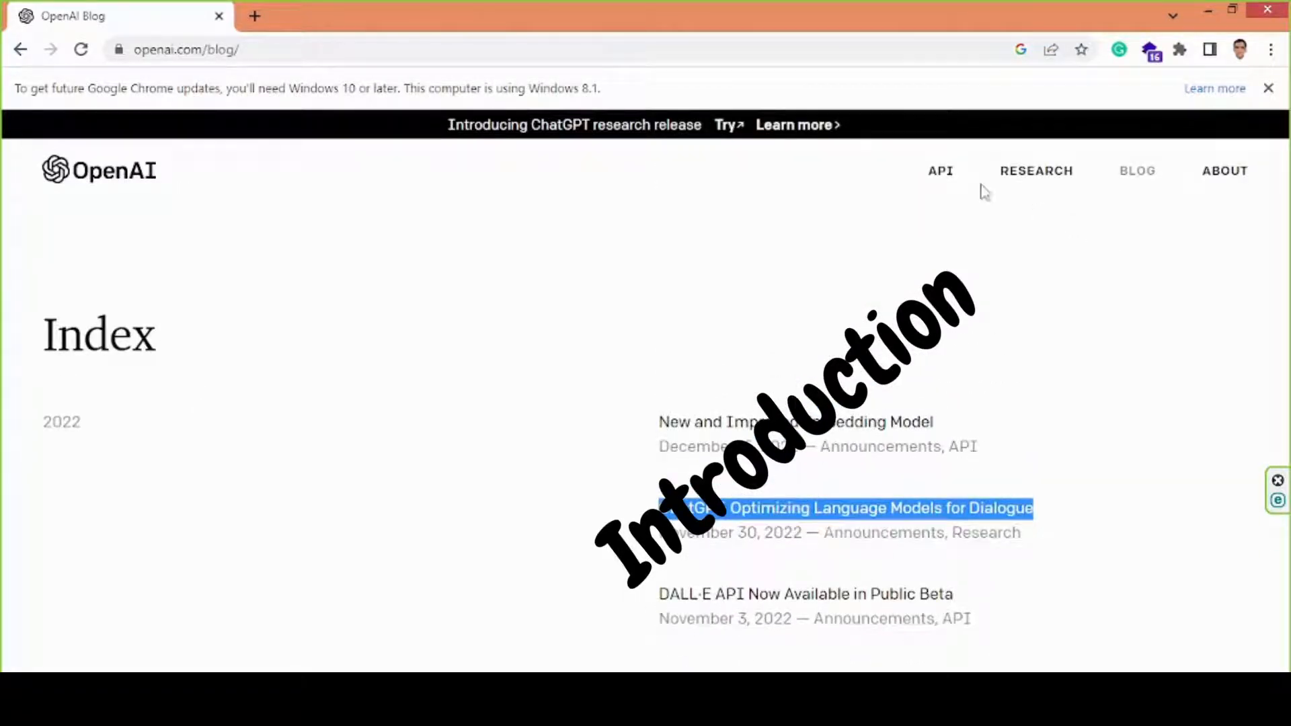
- Go from the blog to the About page and on to the API overview, and highlight "OpenAI's powerful models." in its headline
left_click(1225, 176)
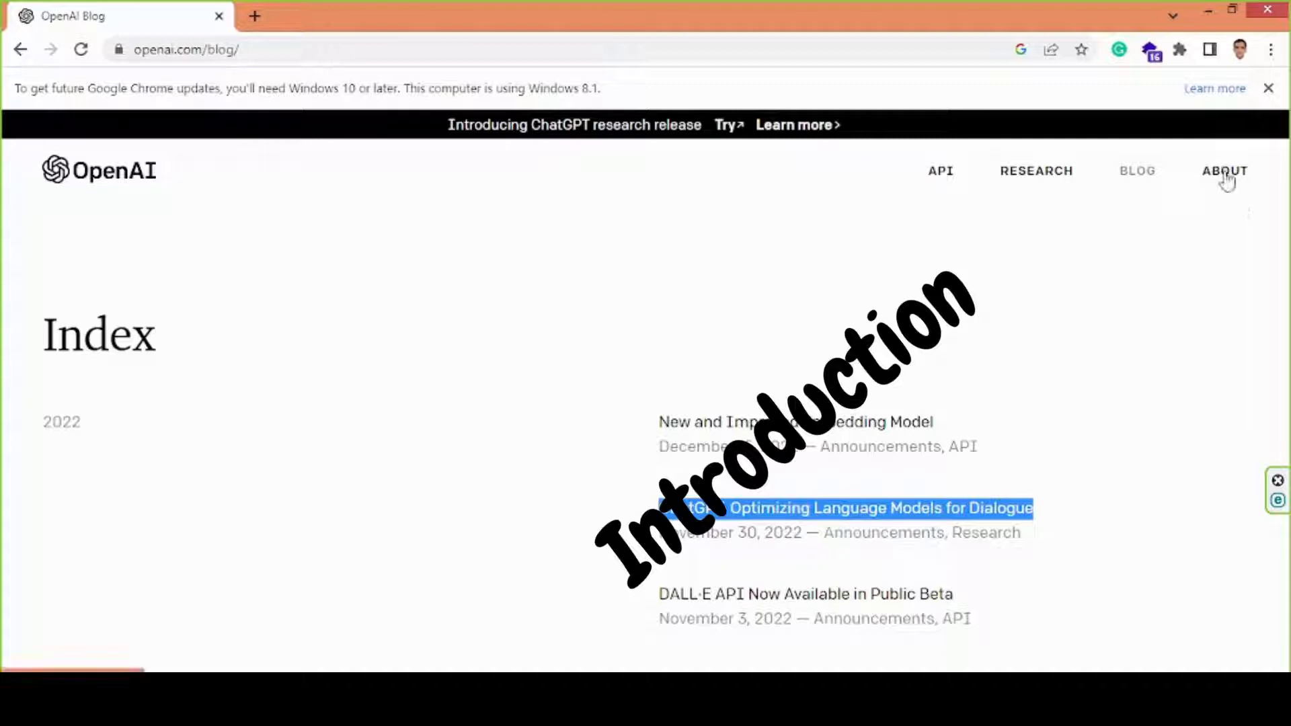
left_click(924, 173)
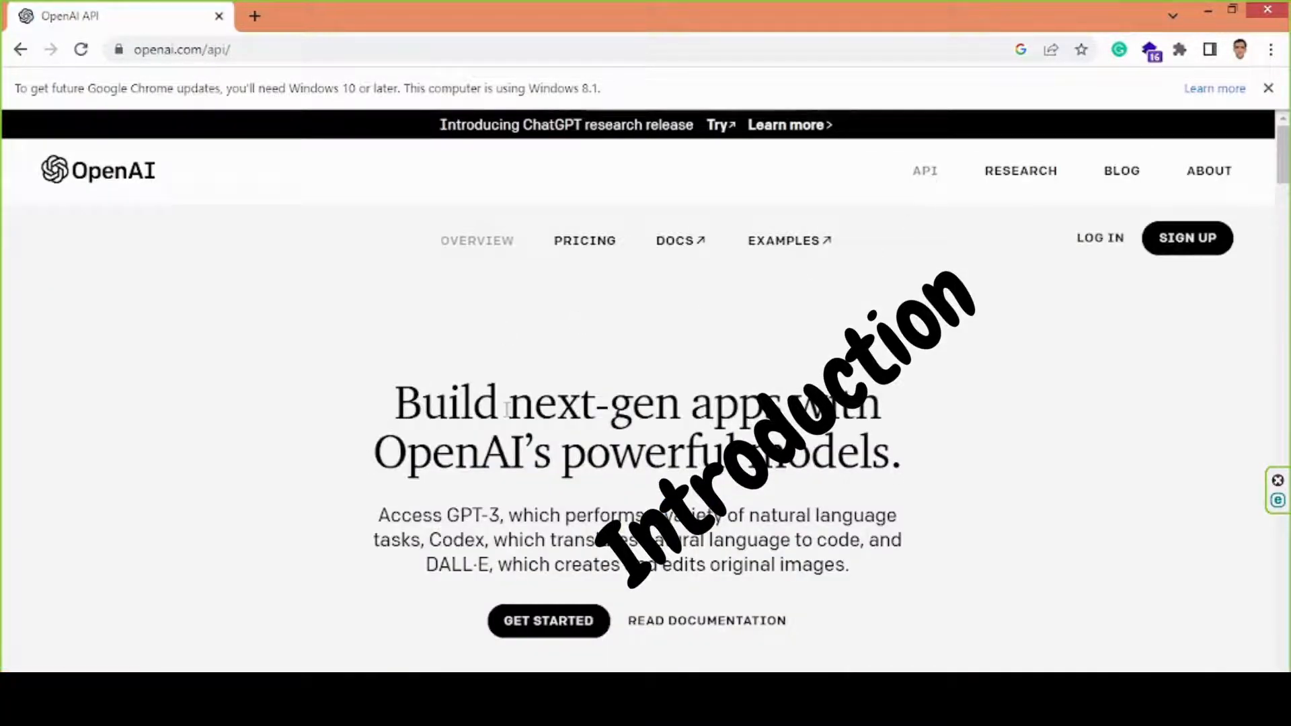
left_click_drag(874, 413, 433, 421)
left_click_drag(902, 457, 362, 456)
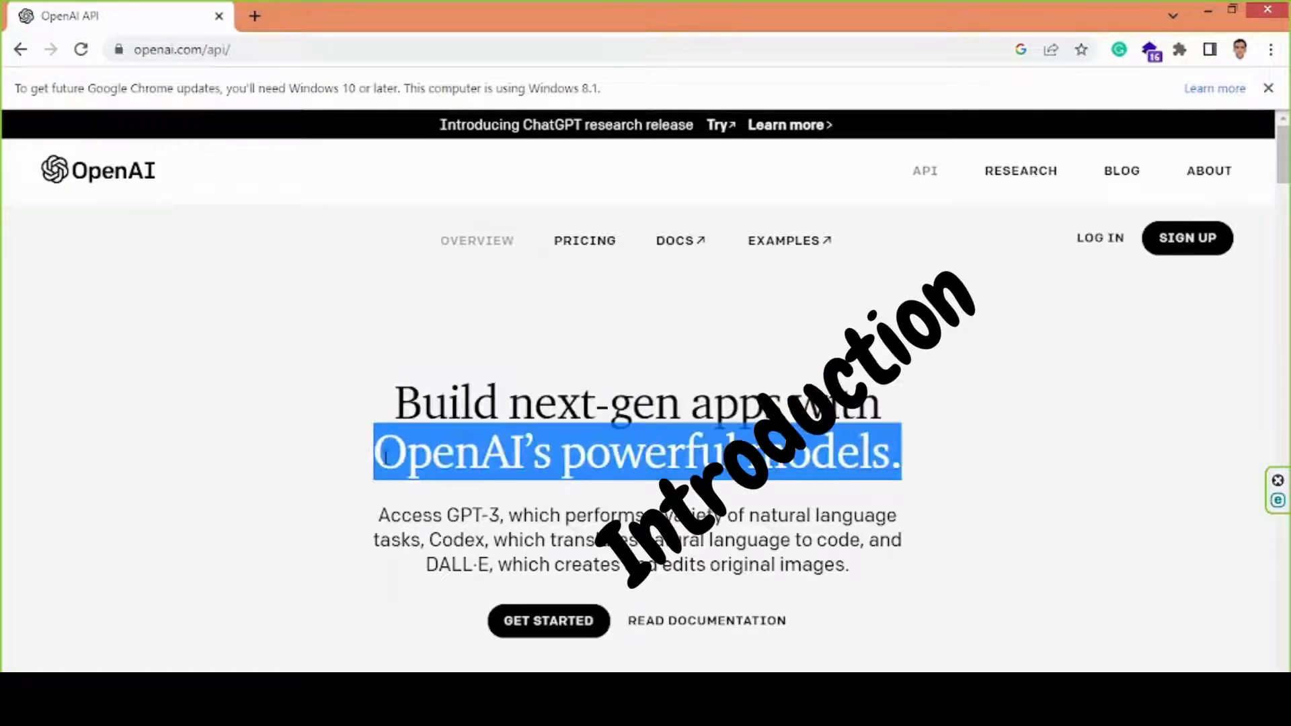
- Highlight "Access GPT-3" and the full paragraph describing GPT-3, Codex and DALL·E on the API overview page
scroll(384, 403, "down", 4)
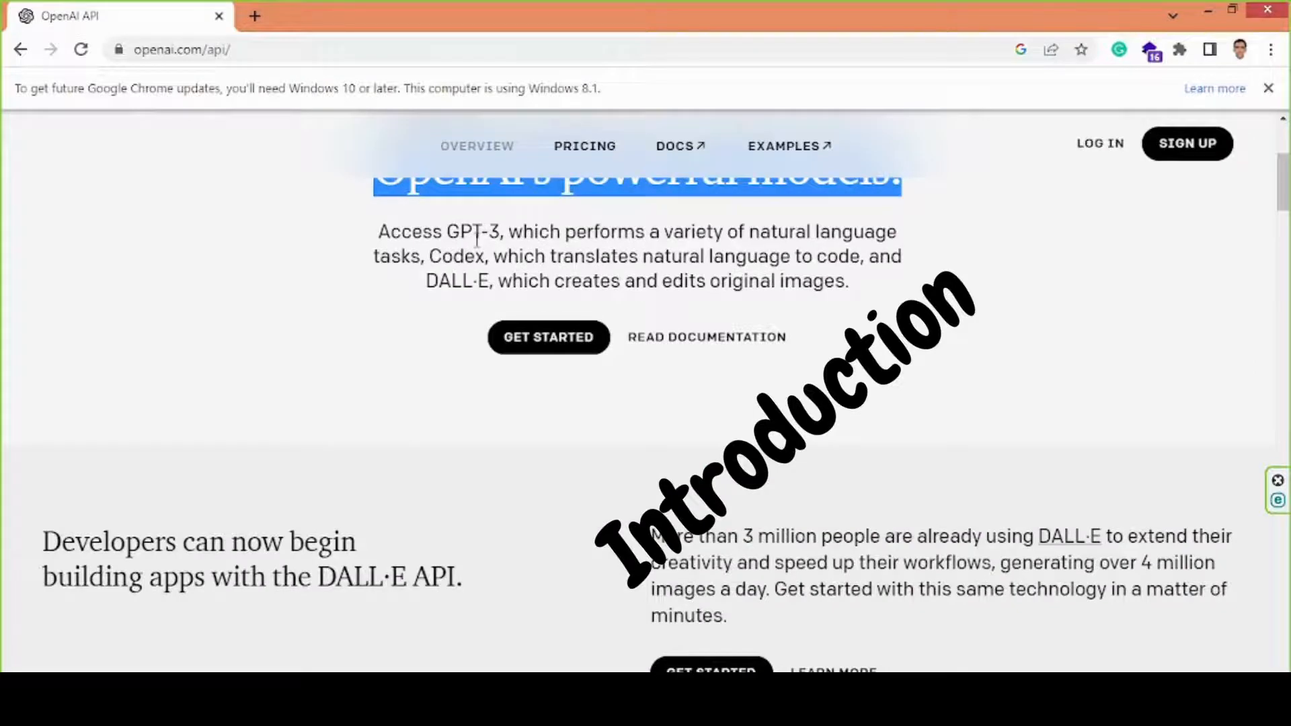
left_click_drag(499, 234, 383, 226)
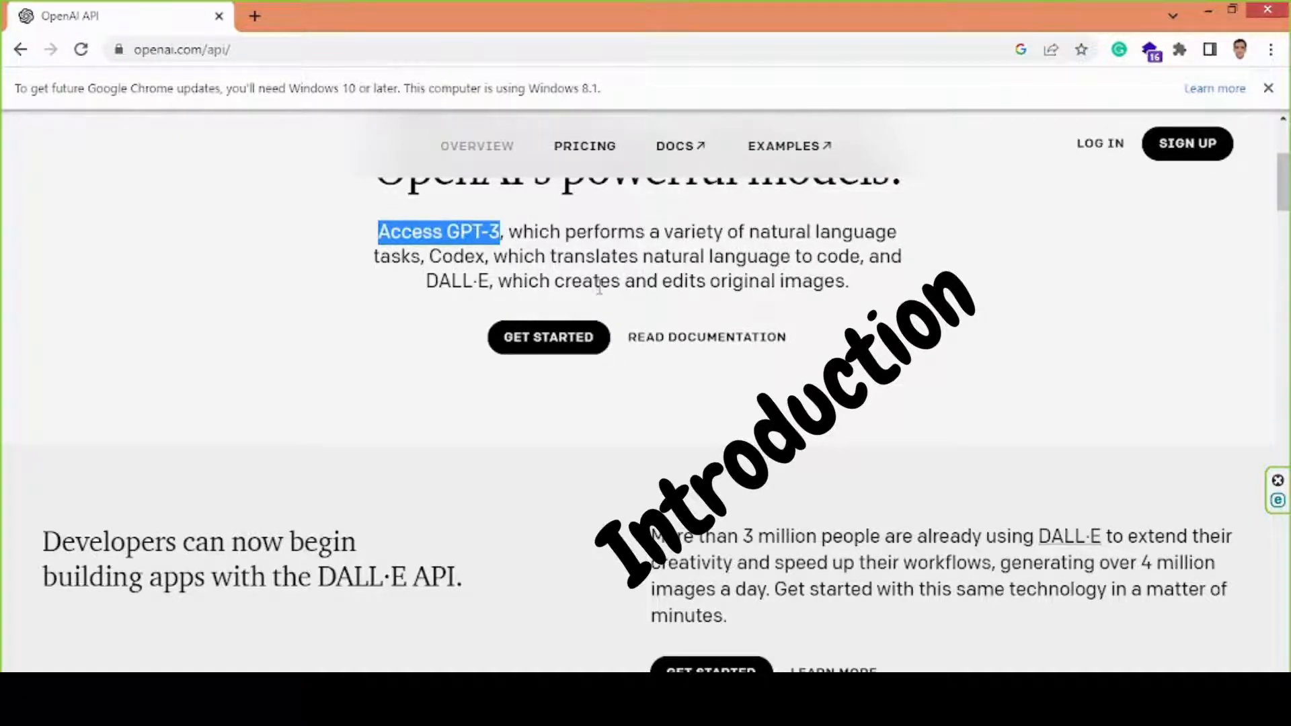
left_click_drag(851, 284, 382, 218)
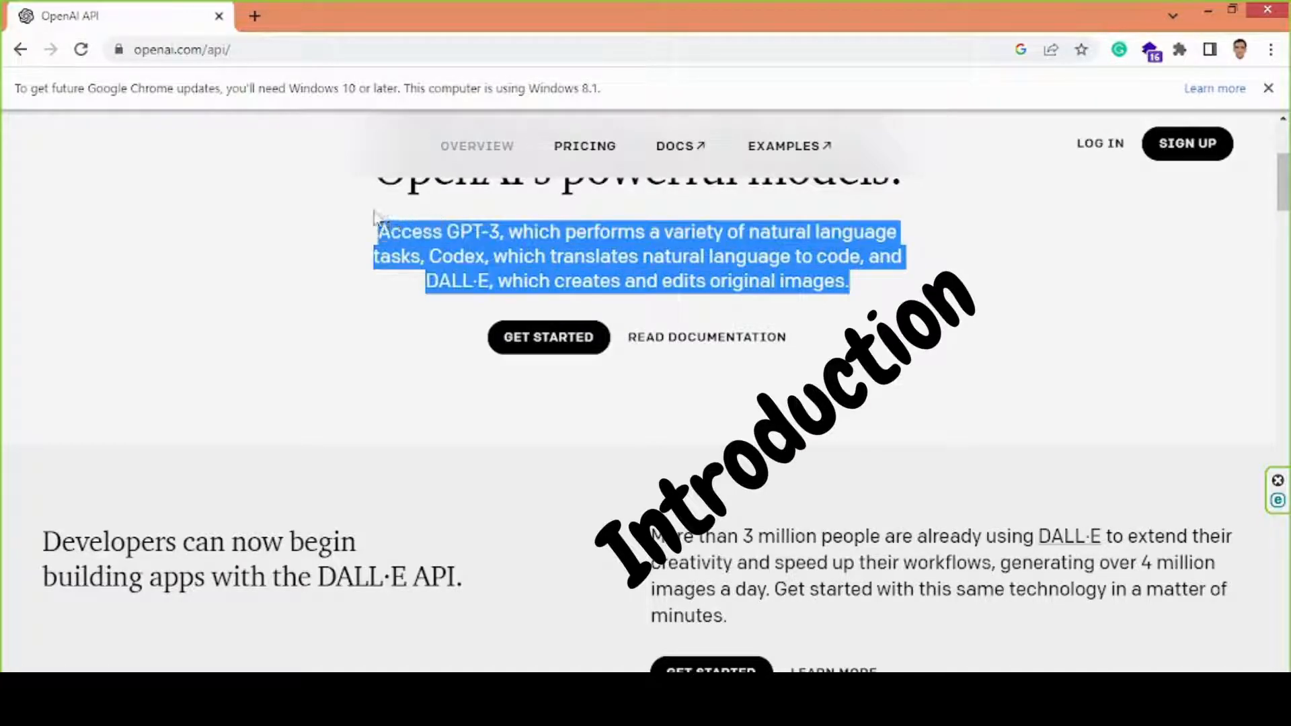
scroll(685, 329, "up", 3)
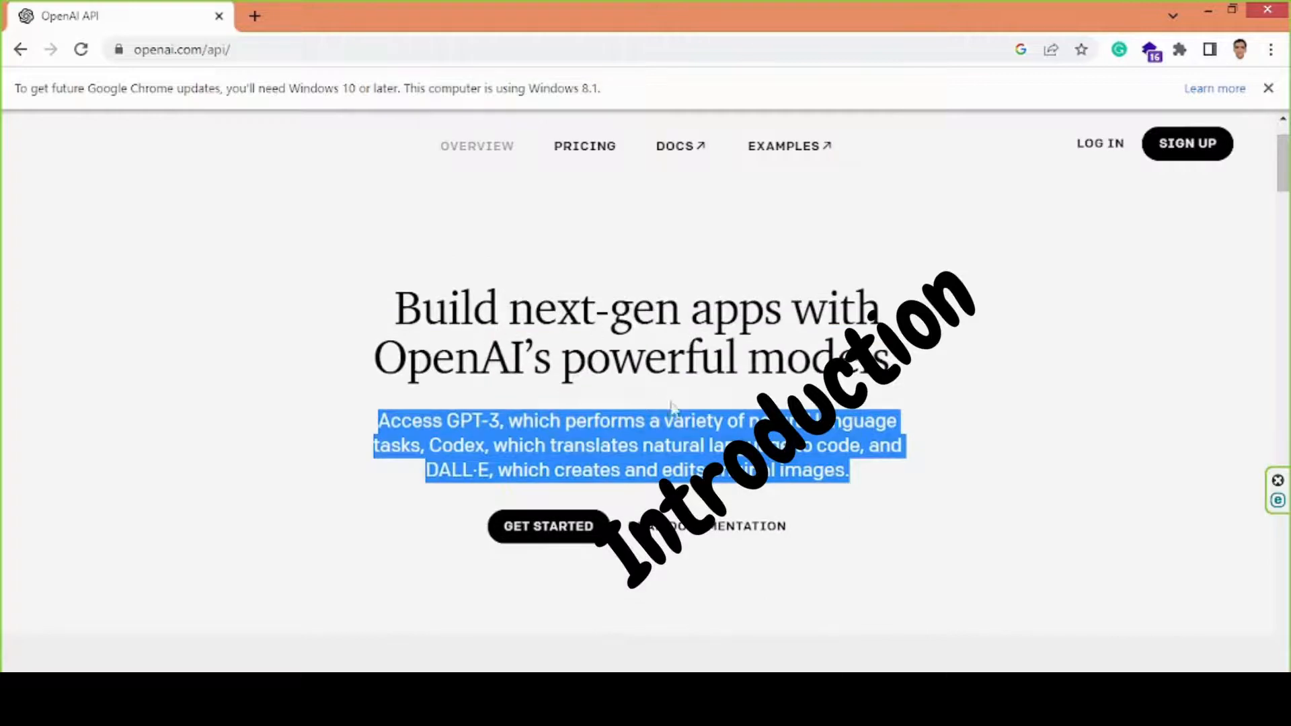
- Highlight the heading "Developers can now begin building apps with the DALL·E API." and the paragraph beside it, and clear the highlight
scroll(643, 423, "down", 3)
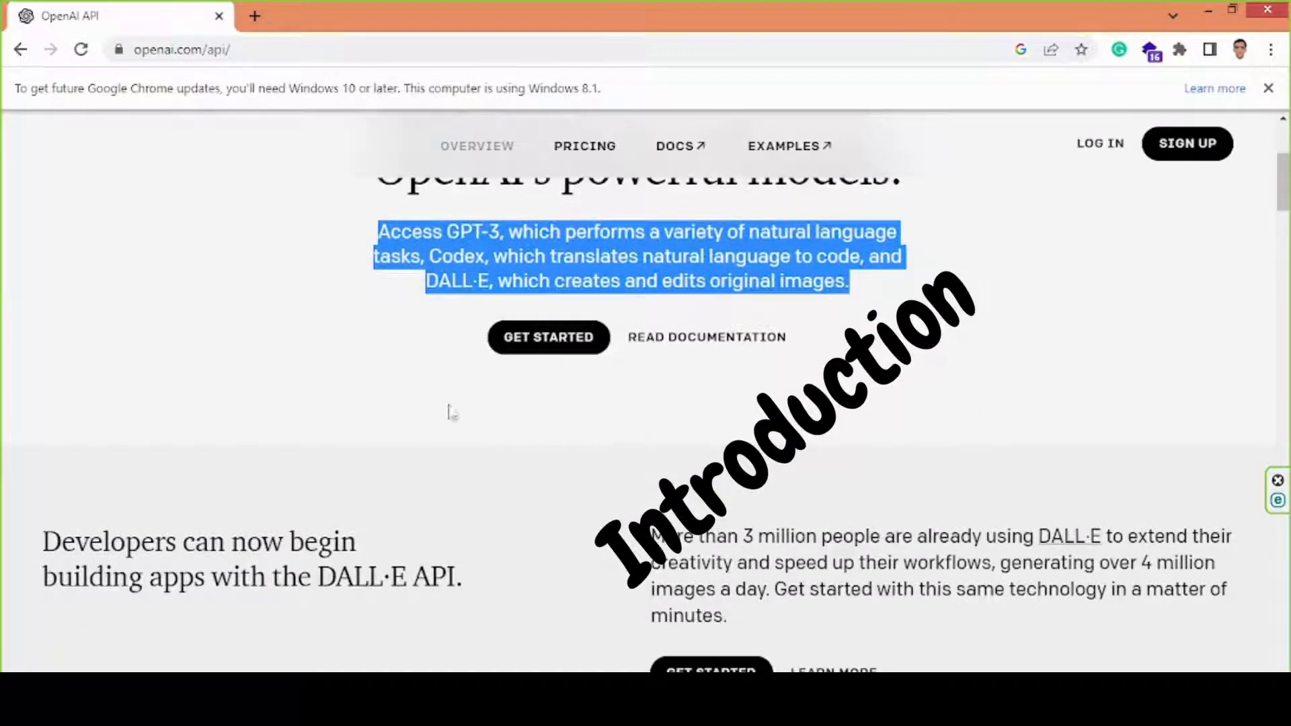
scroll(407, 452, "down", 3)
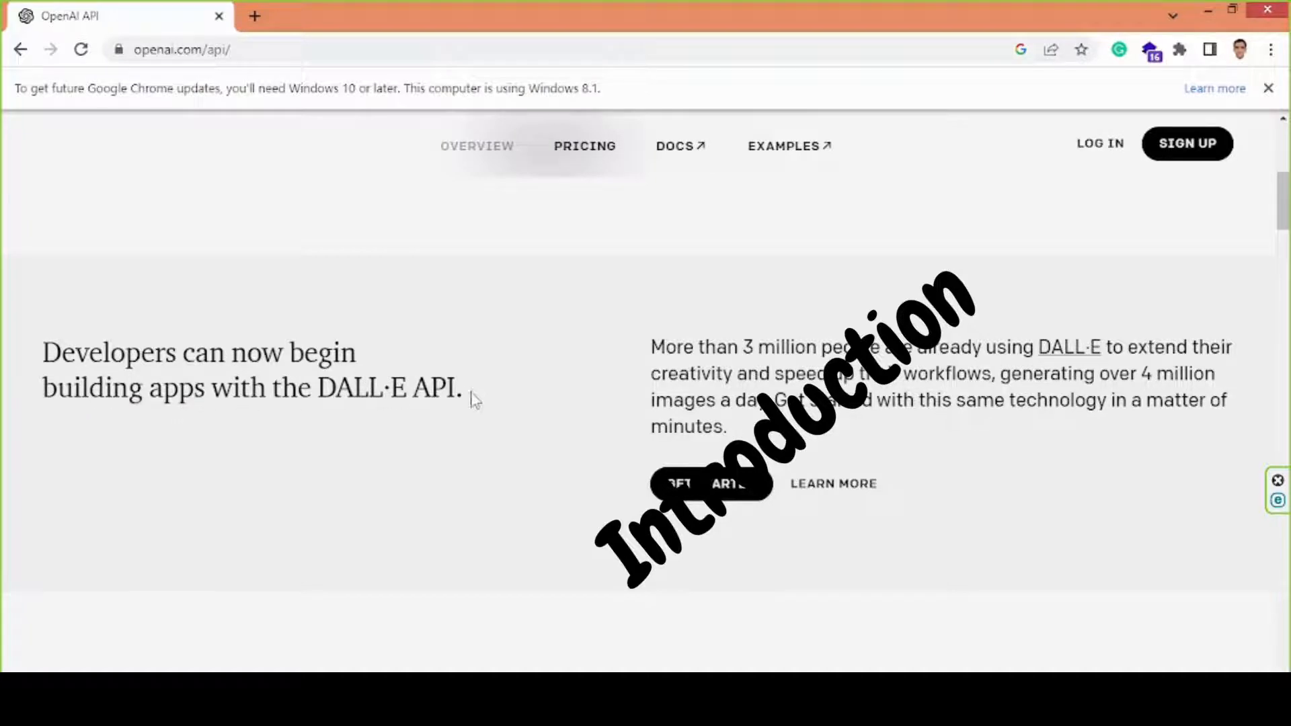
scroll(1144, 453, "up", 5)
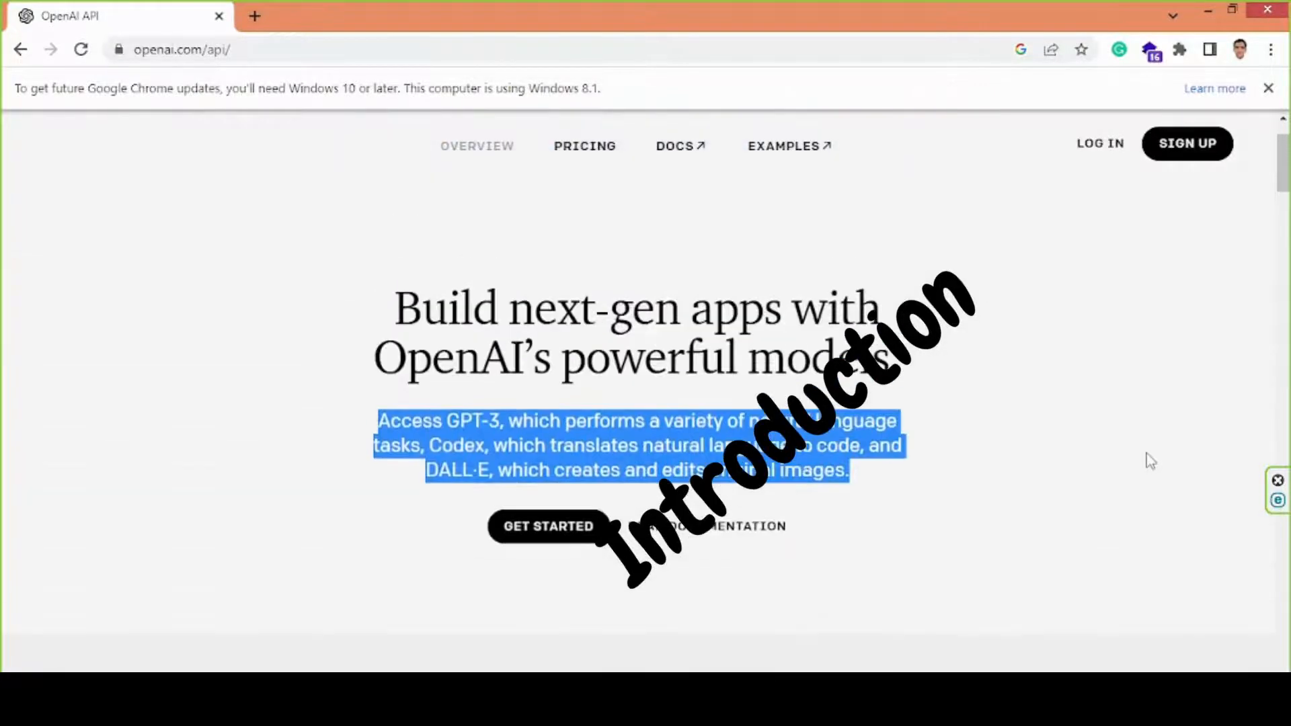
scroll(1150, 460, "down", 4)
left_click_drag(465, 485, 9, 454)
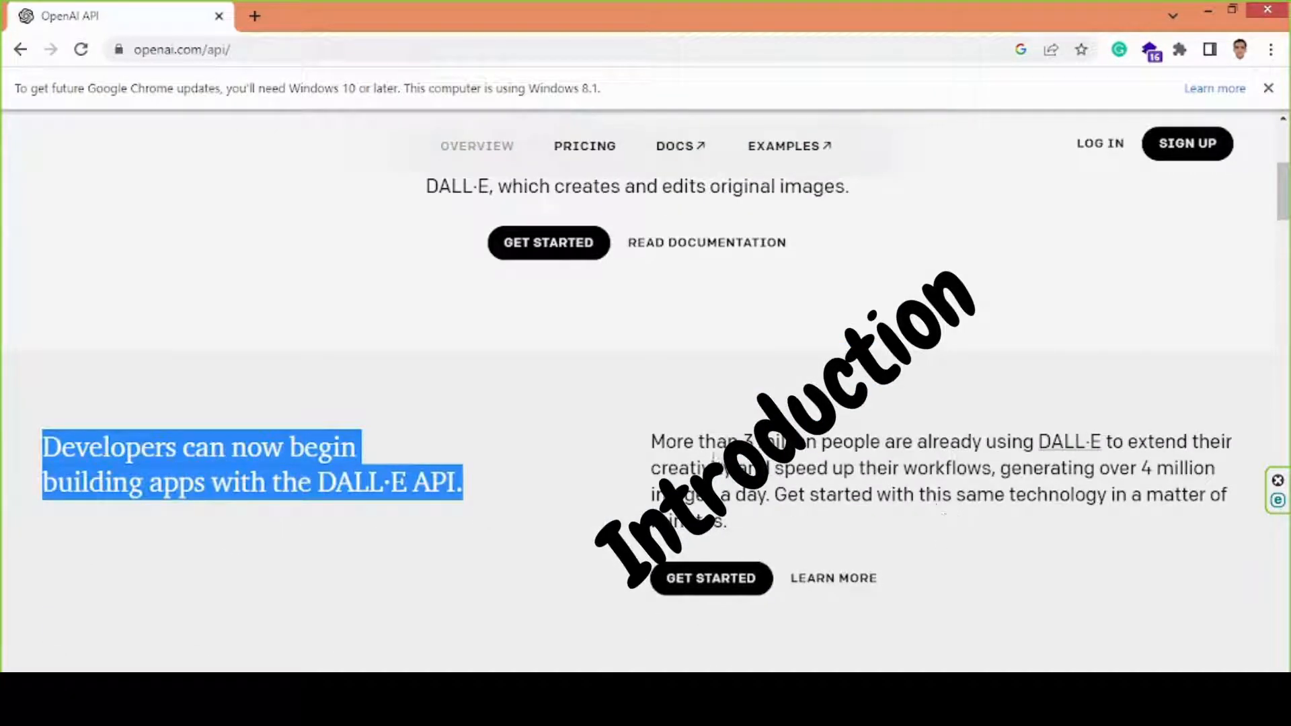
left_click_drag(743, 550, 647, 439)
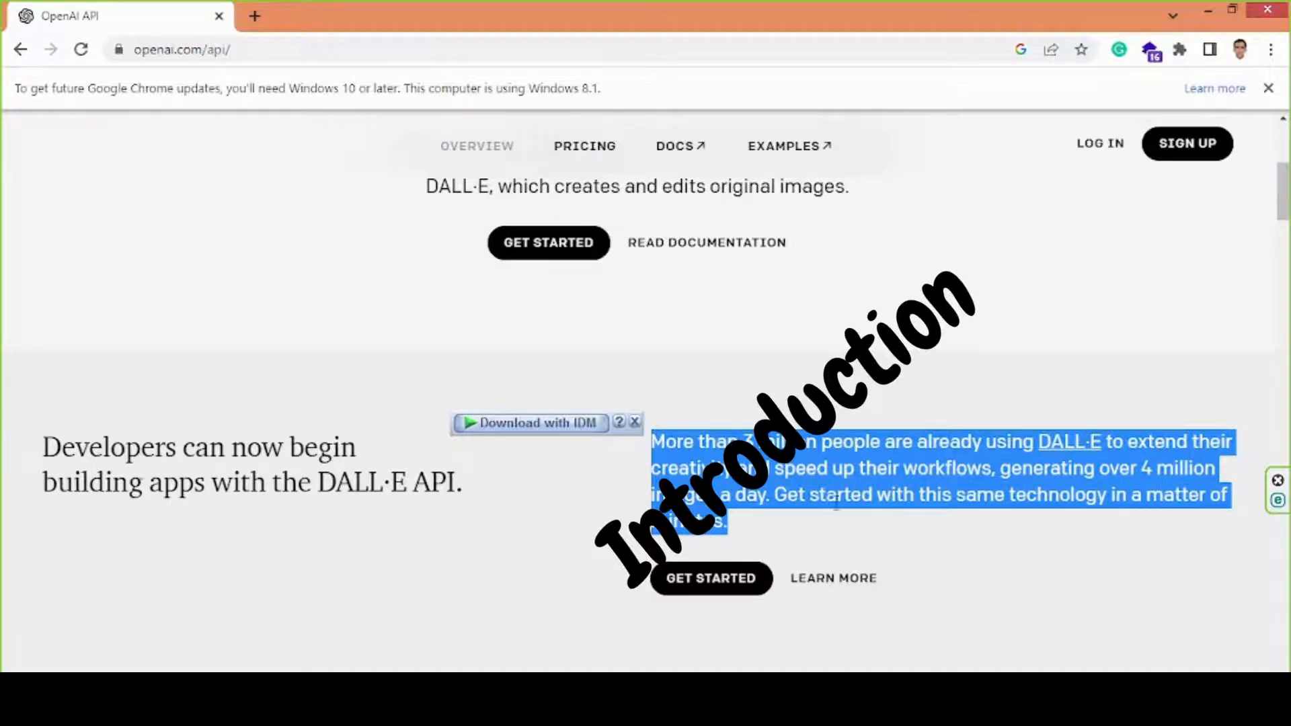
scroll(1109, 513, "down", 1)
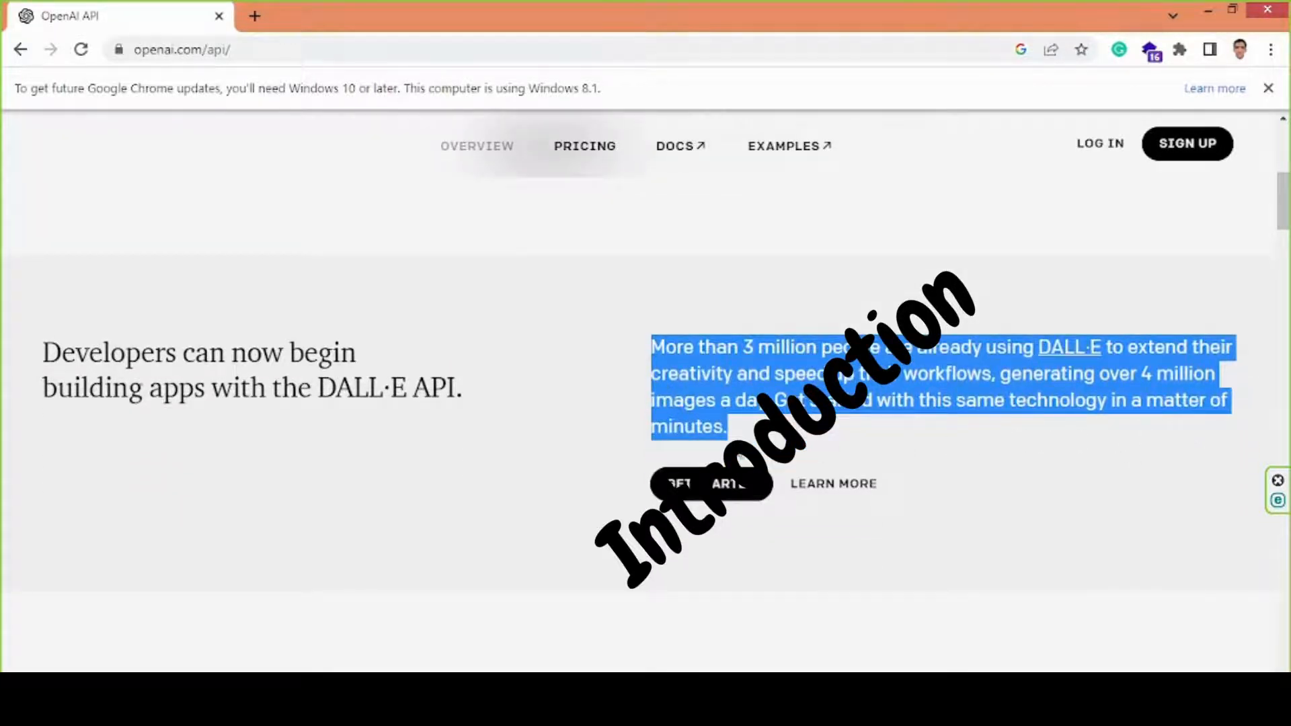
left_click(831, 466)
- Log in to the OpenAI API site by continuing with the Google account
scroll(706, 533, "up", 4)
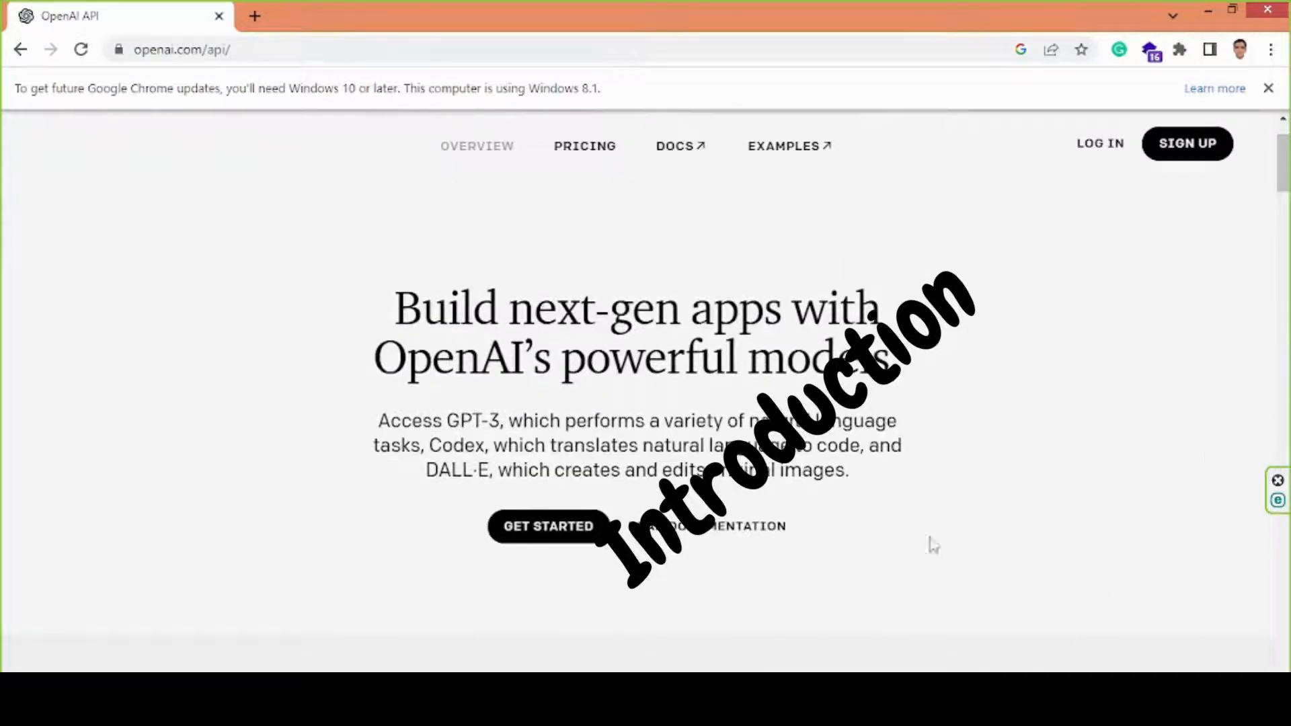
left_click(1083, 148)
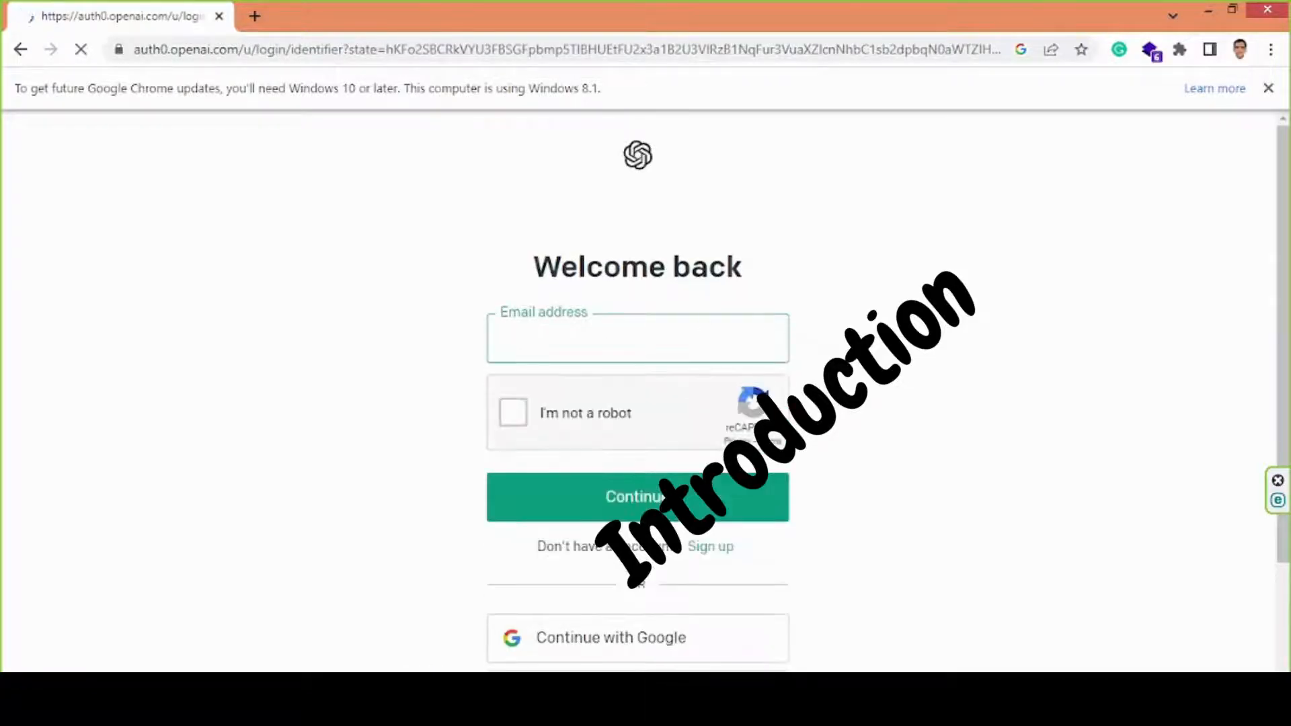
scroll(776, 402, "down", 2)
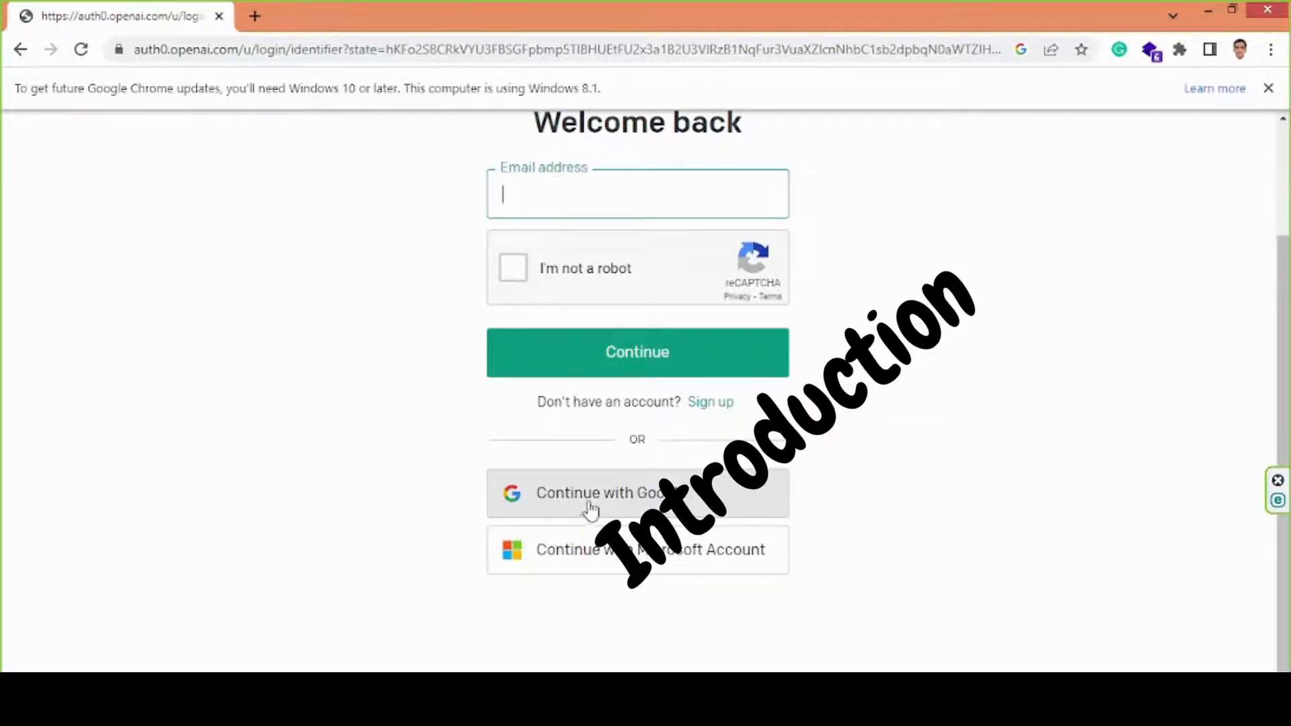
left_click(591, 511)
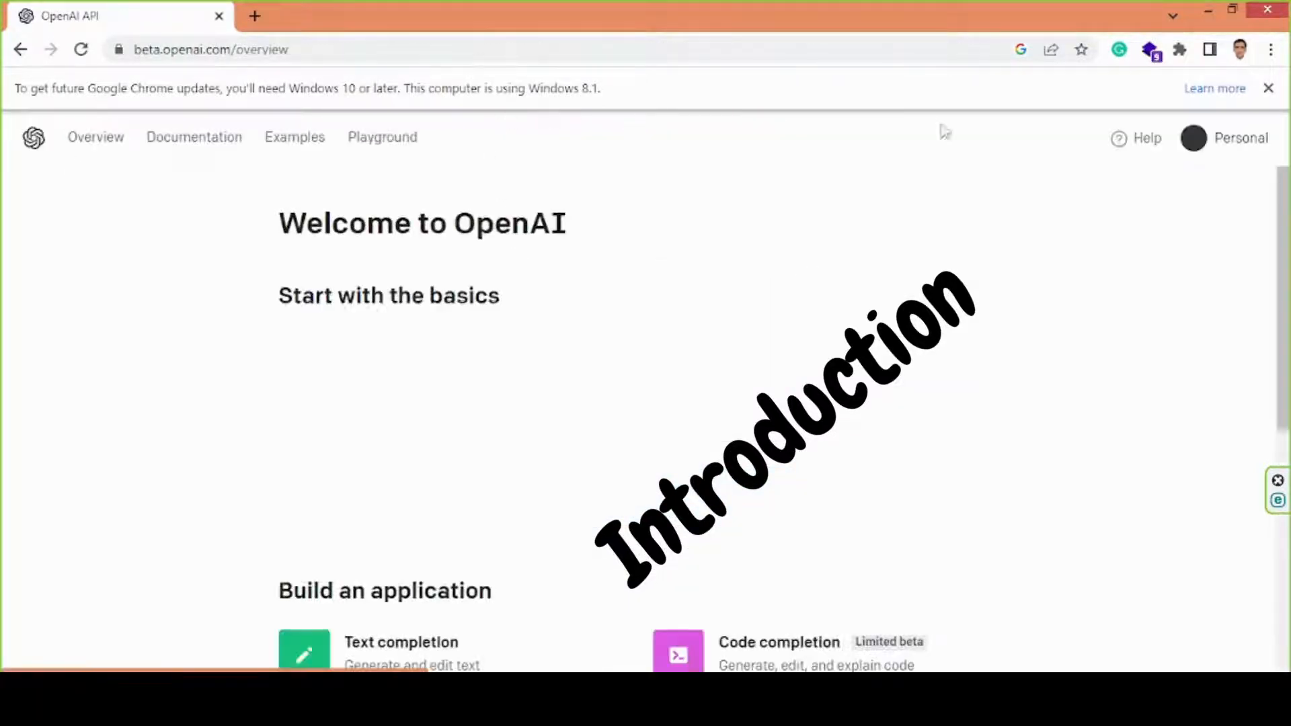
- Examine the "Start with the basics" and "Build an application" sections of the Overview page
scroll(447, 490, "down", 2)
scroll(447, 481, "down", 3)
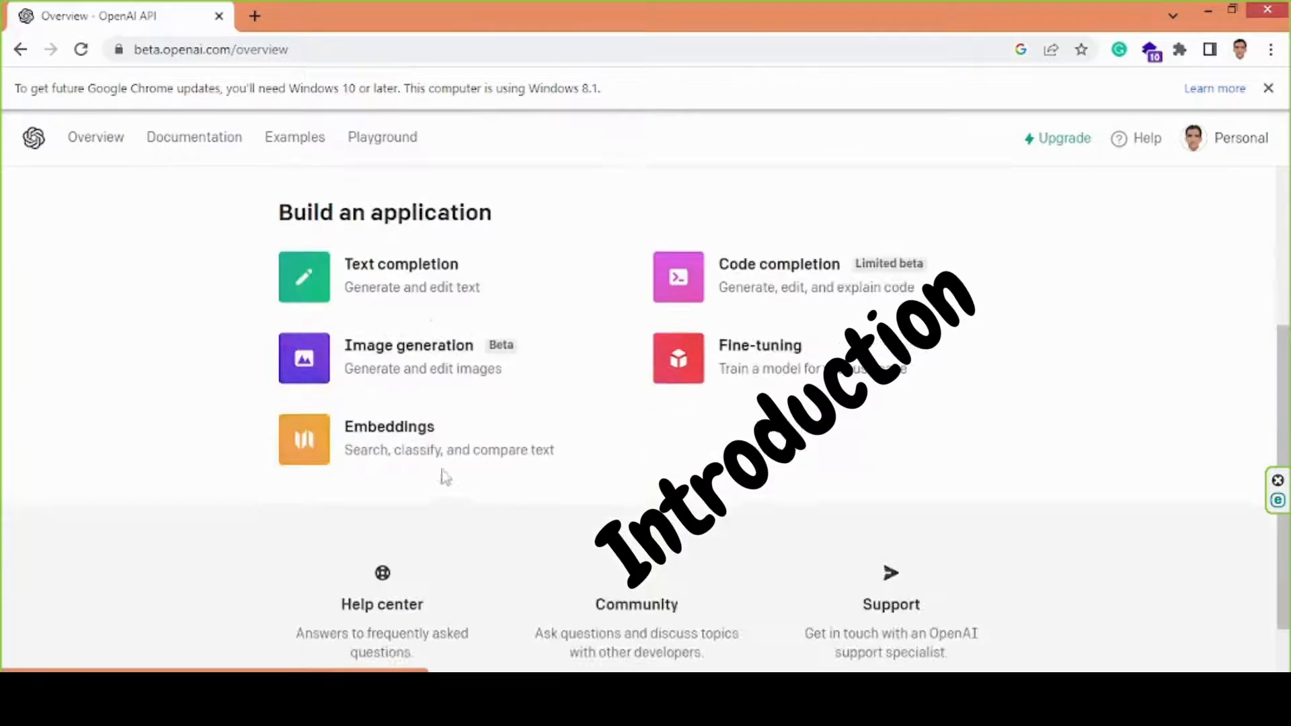
scroll(521, 587, "up", 6)
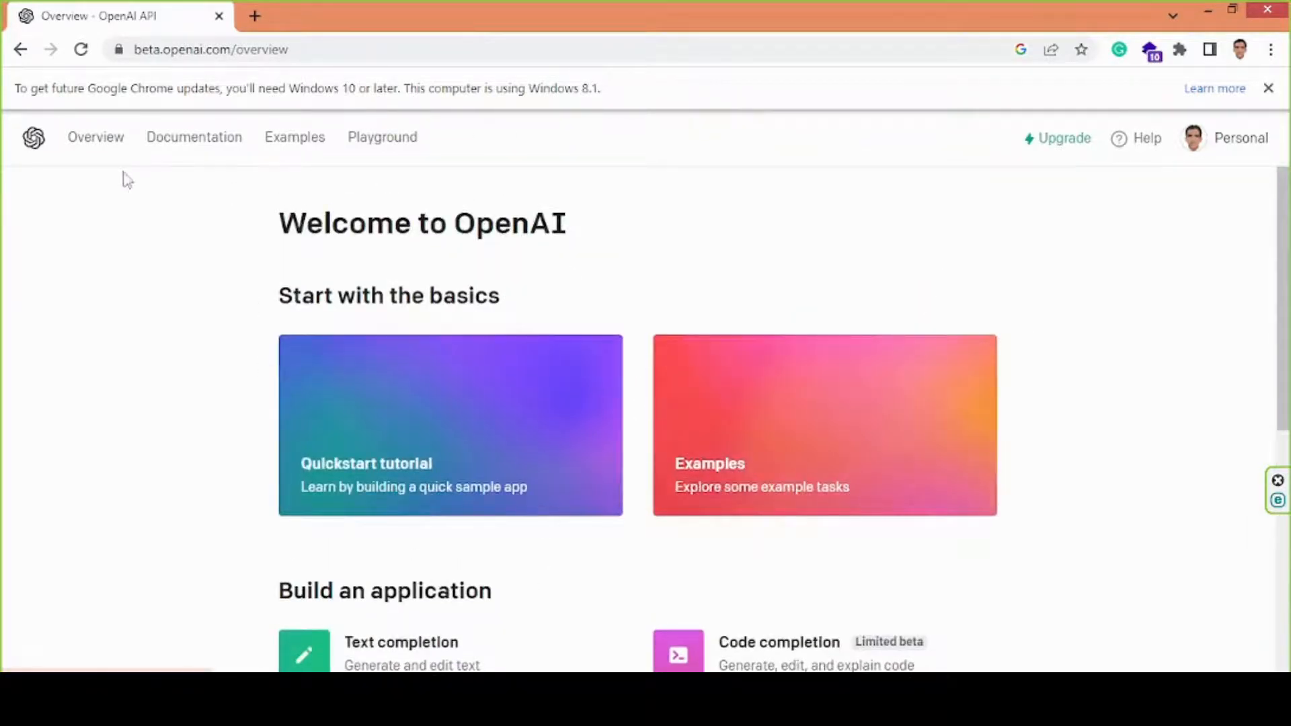
left_click(96, 140)
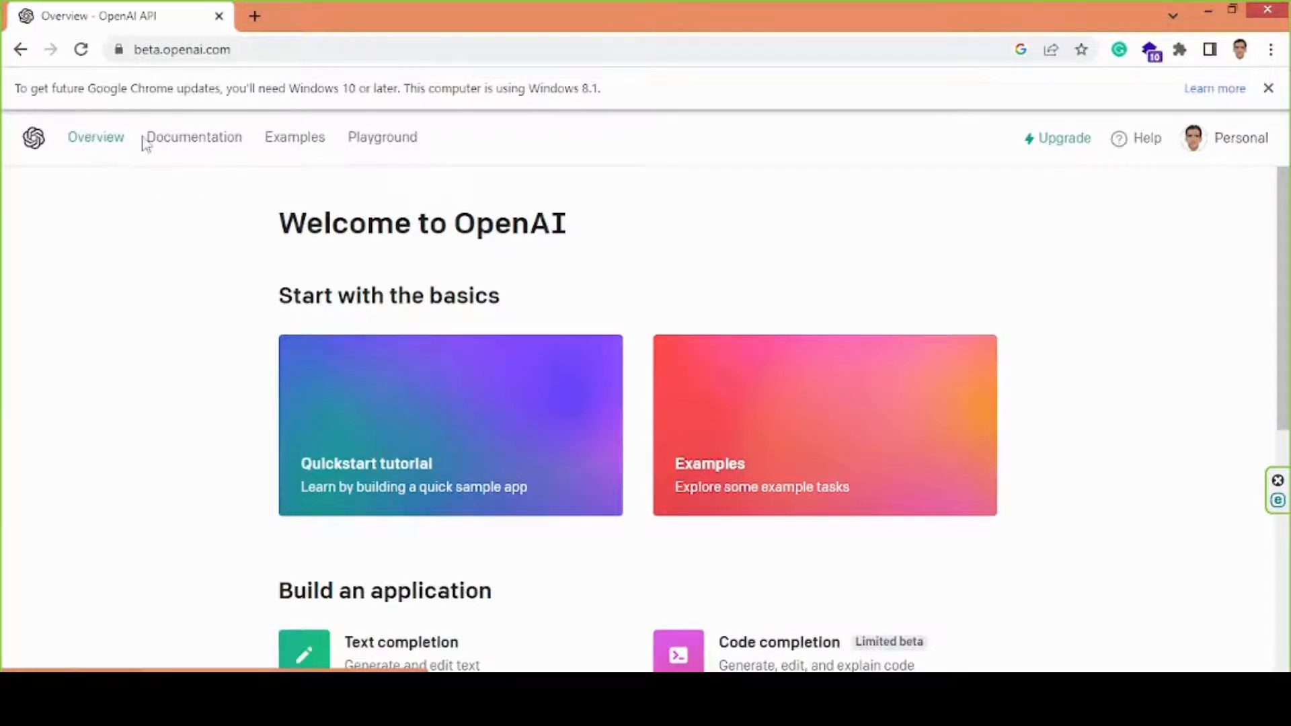
scroll(772, 355, "down", 4)
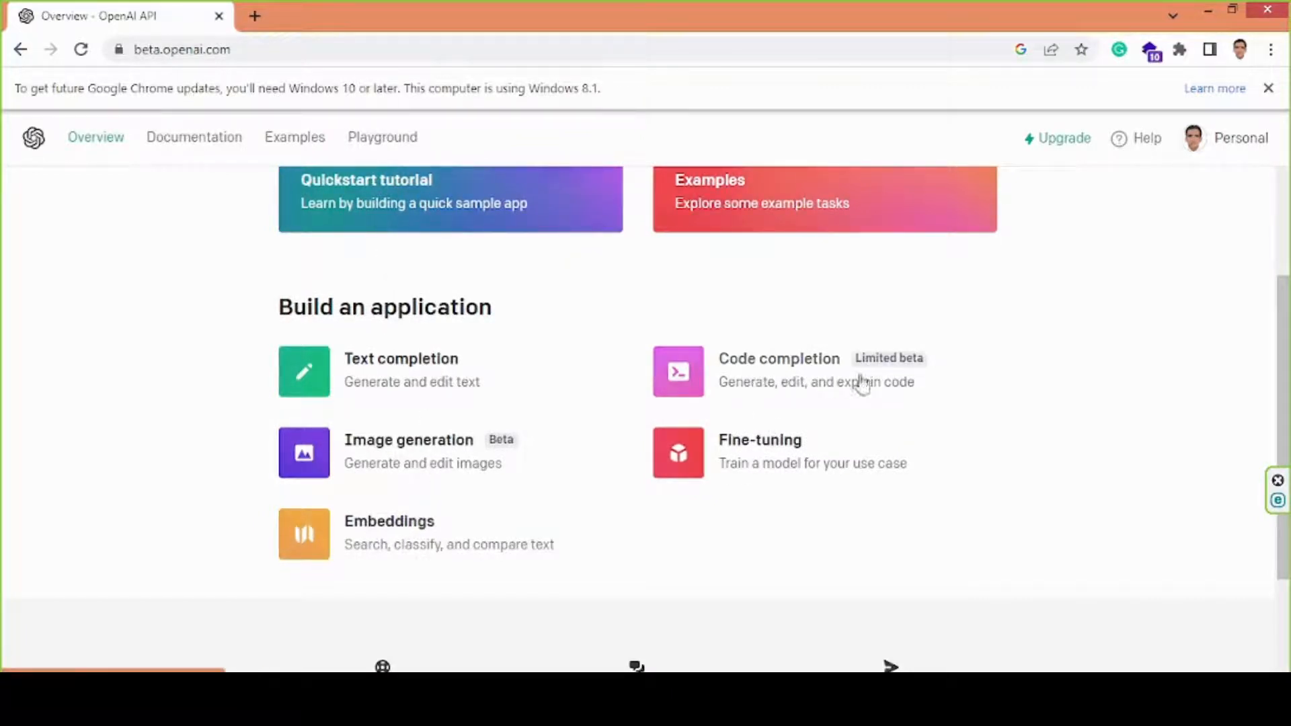
scroll(772, 461, "up", 4)
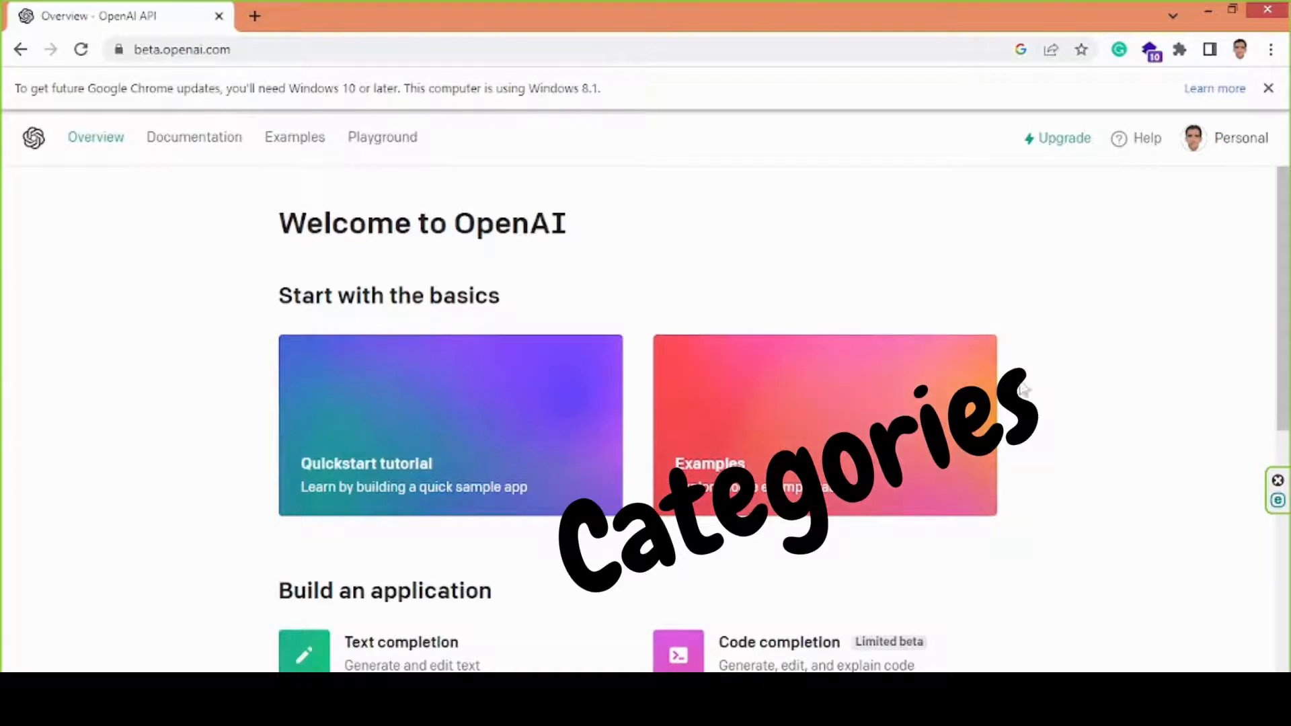
- Open the Examples page of example applications and view its first entries, such as Q&A and Grammar correction
left_click(772, 374)
scroll(677, 231, "down", 4)
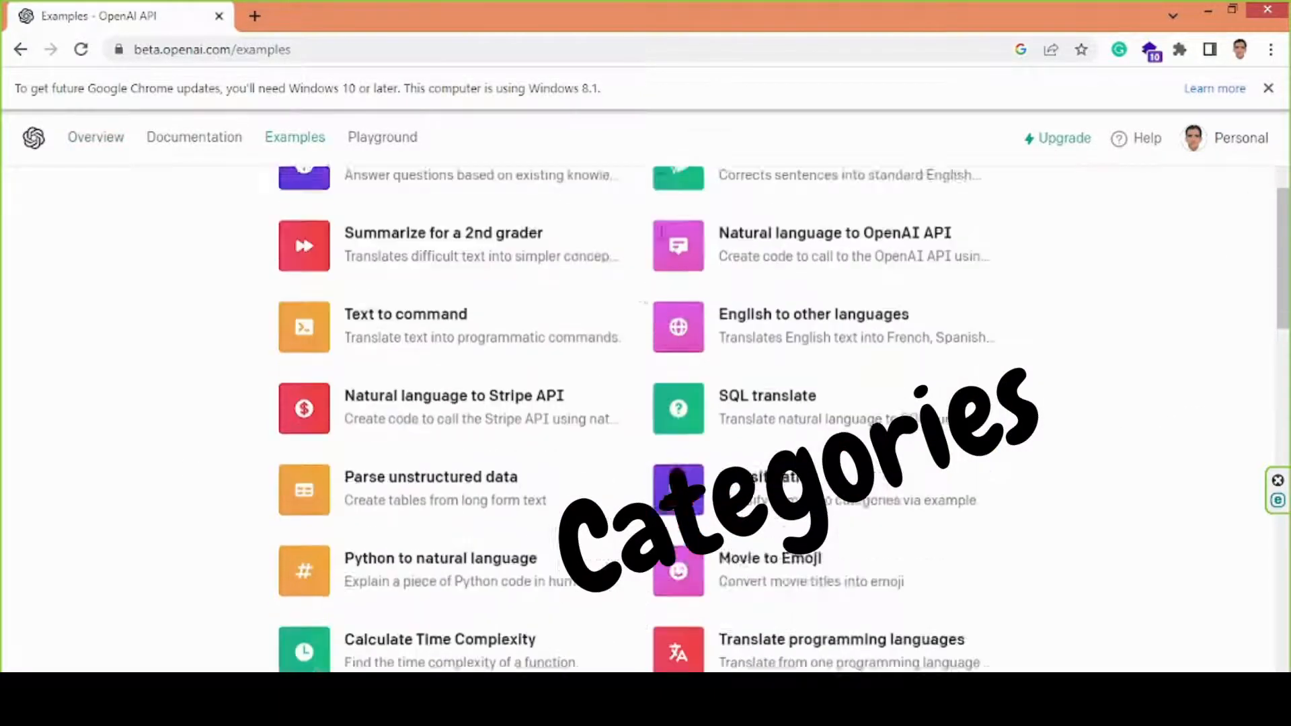
scroll(376, 279, "up", 1)
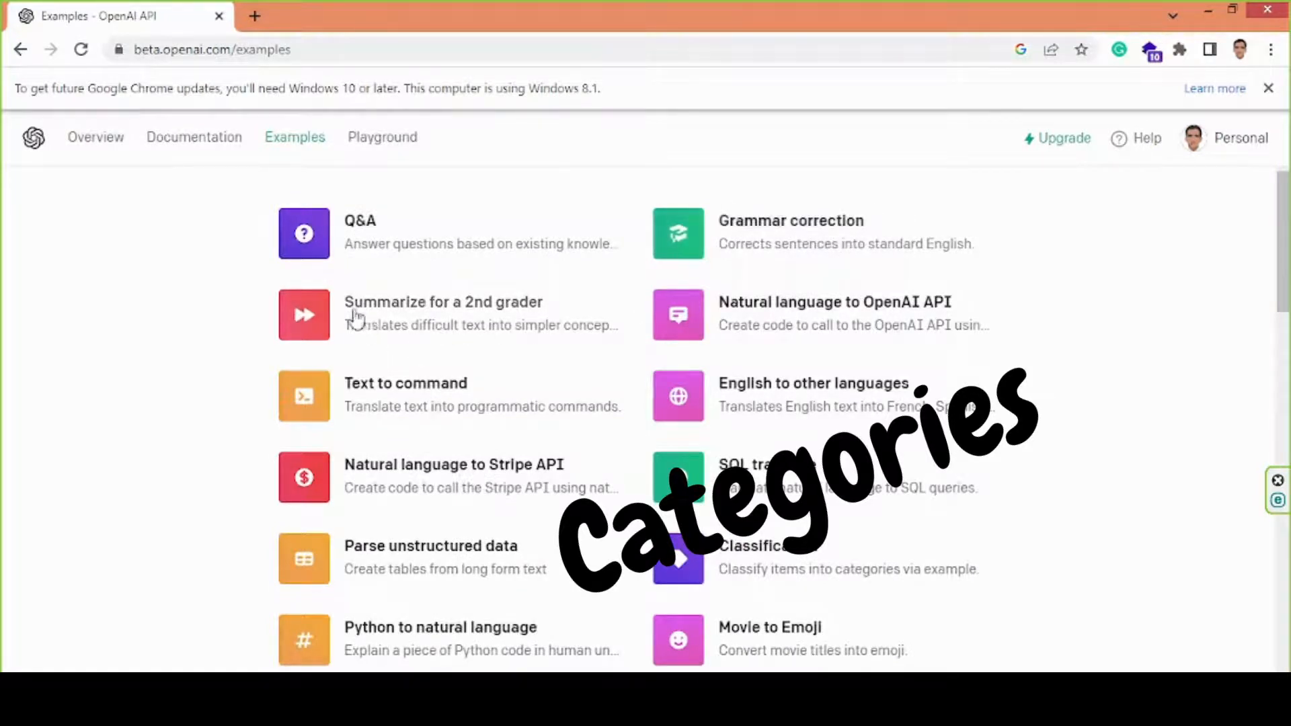
- Examine the example applications from Summarize for a 2nd grader down to Chat and Marv the sarcastic chat bot
scroll(511, 349, "down", 1)
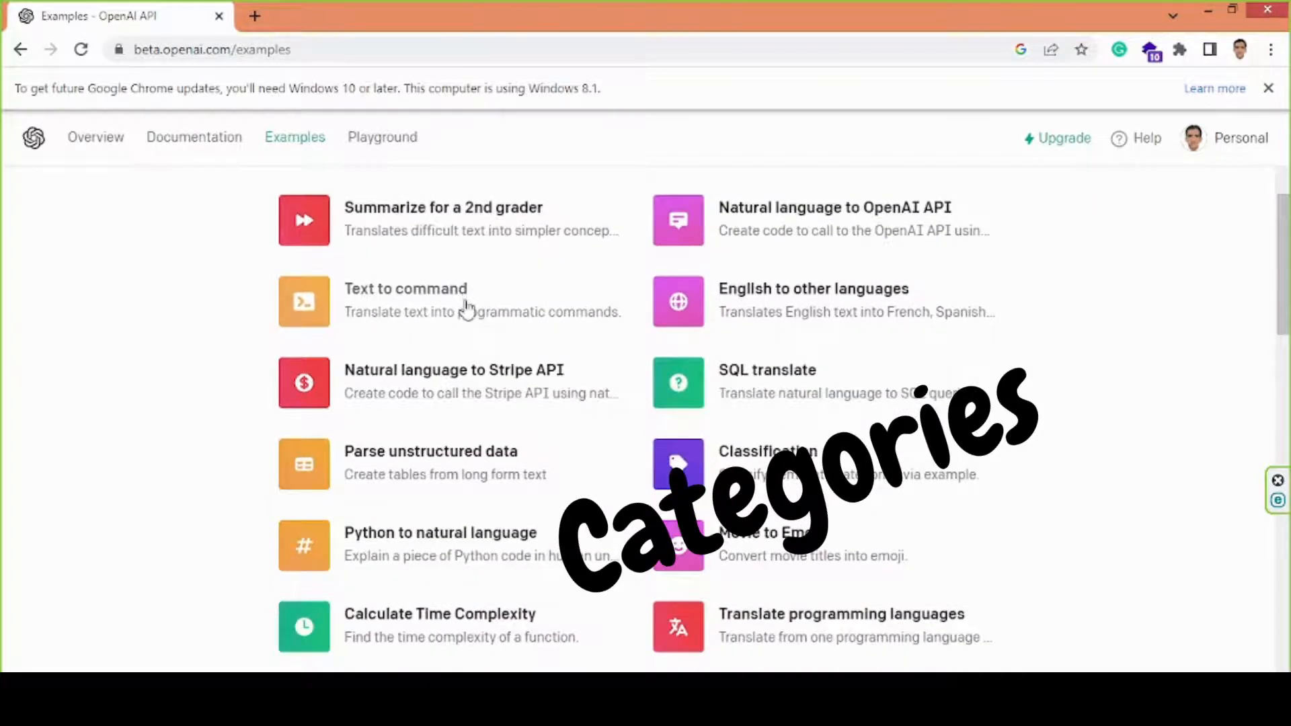
scroll(397, 370, "down", 1)
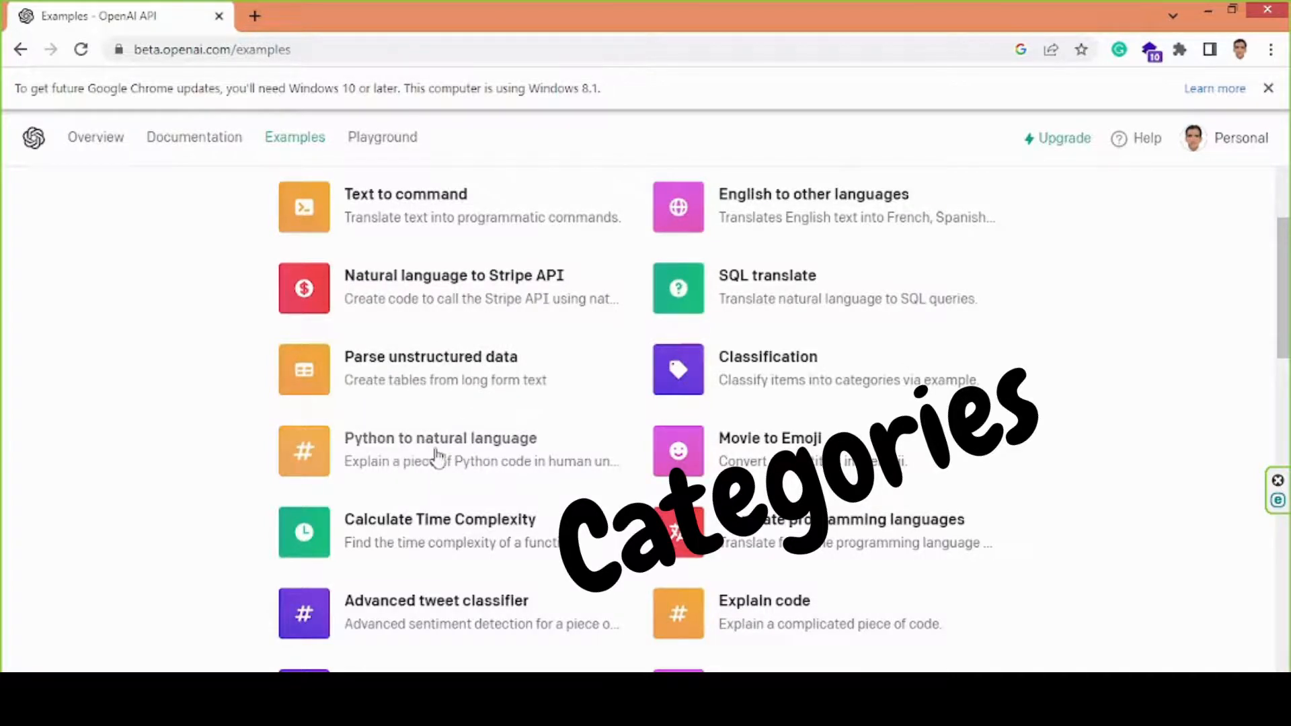
scroll(433, 455, "down", 1)
scroll(444, 449, "down", 1)
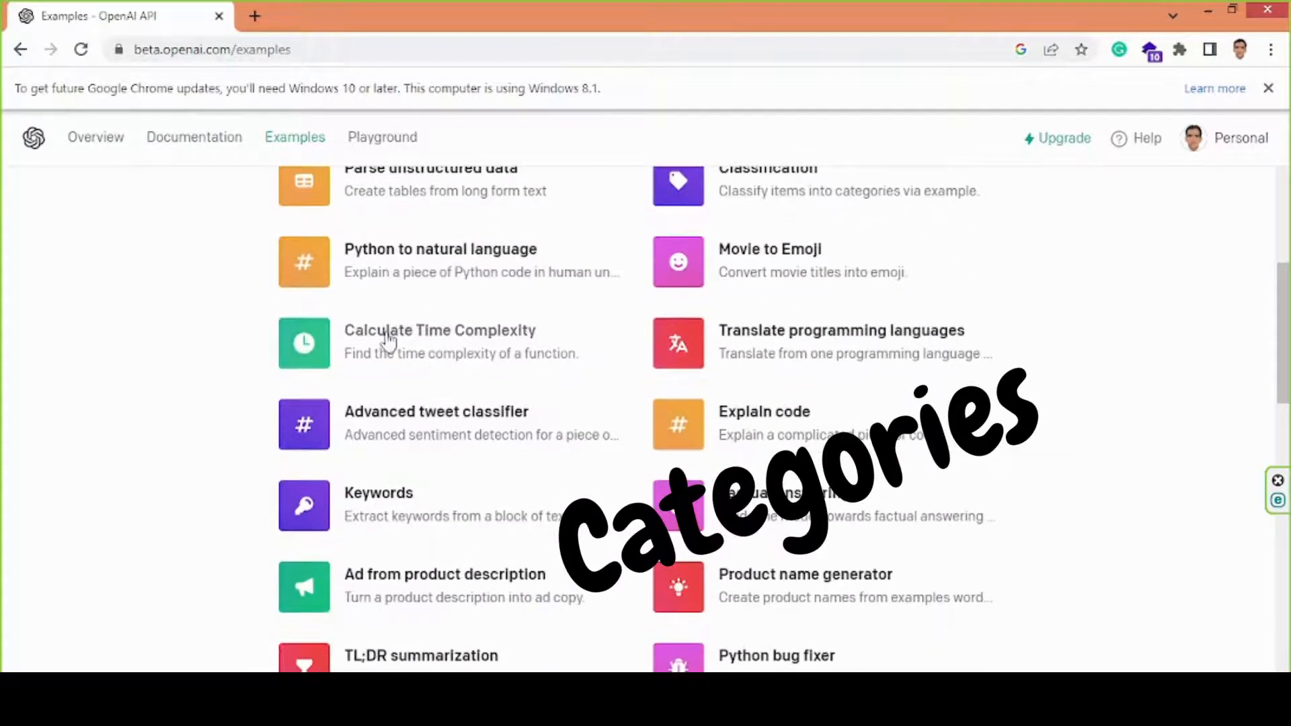
scroll(498, 357, "down", 1)
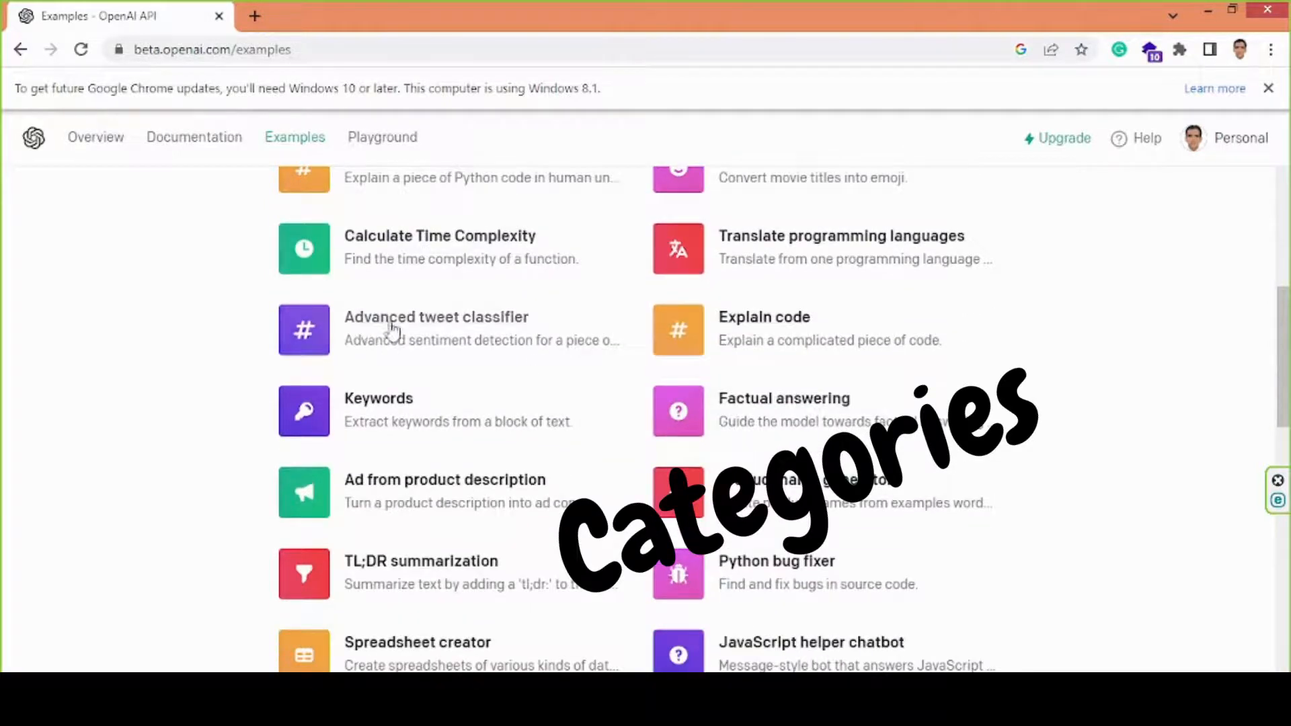
scroll(567, 330, "down", 1)
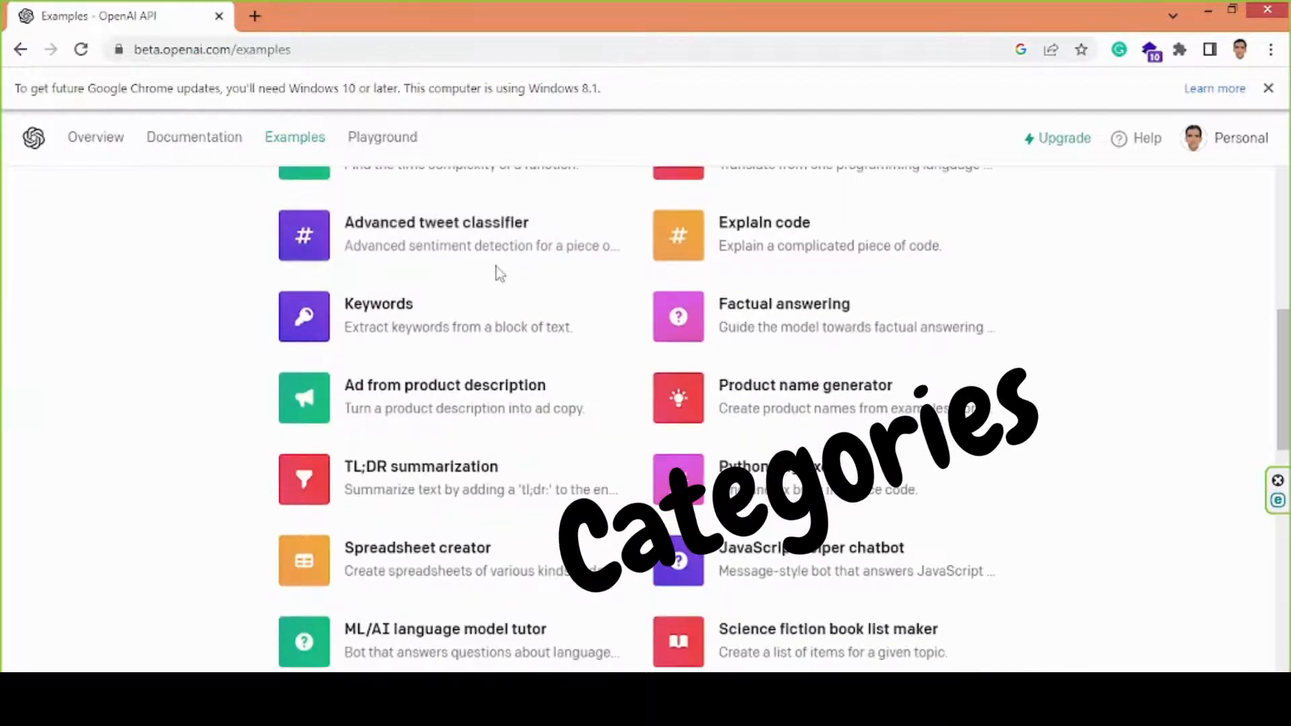
scroll(474, 330, "down", 1)
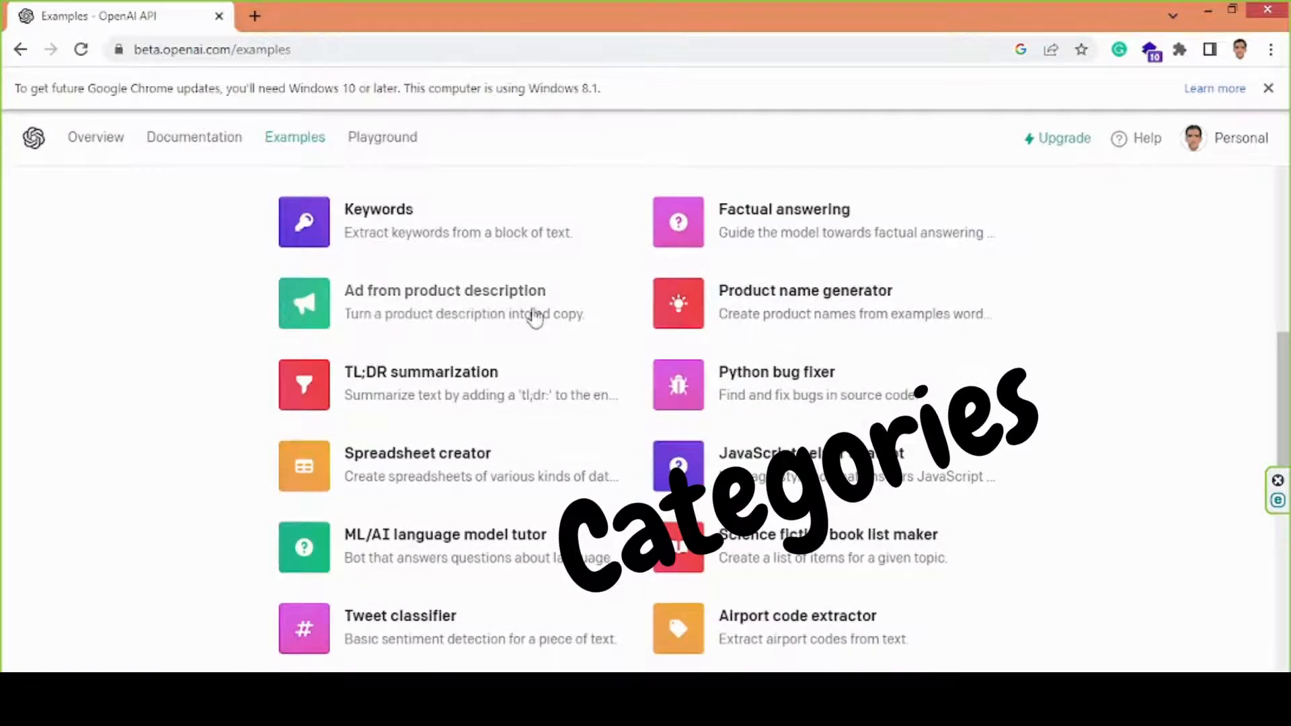
scroll(371, 378, "down", 1)
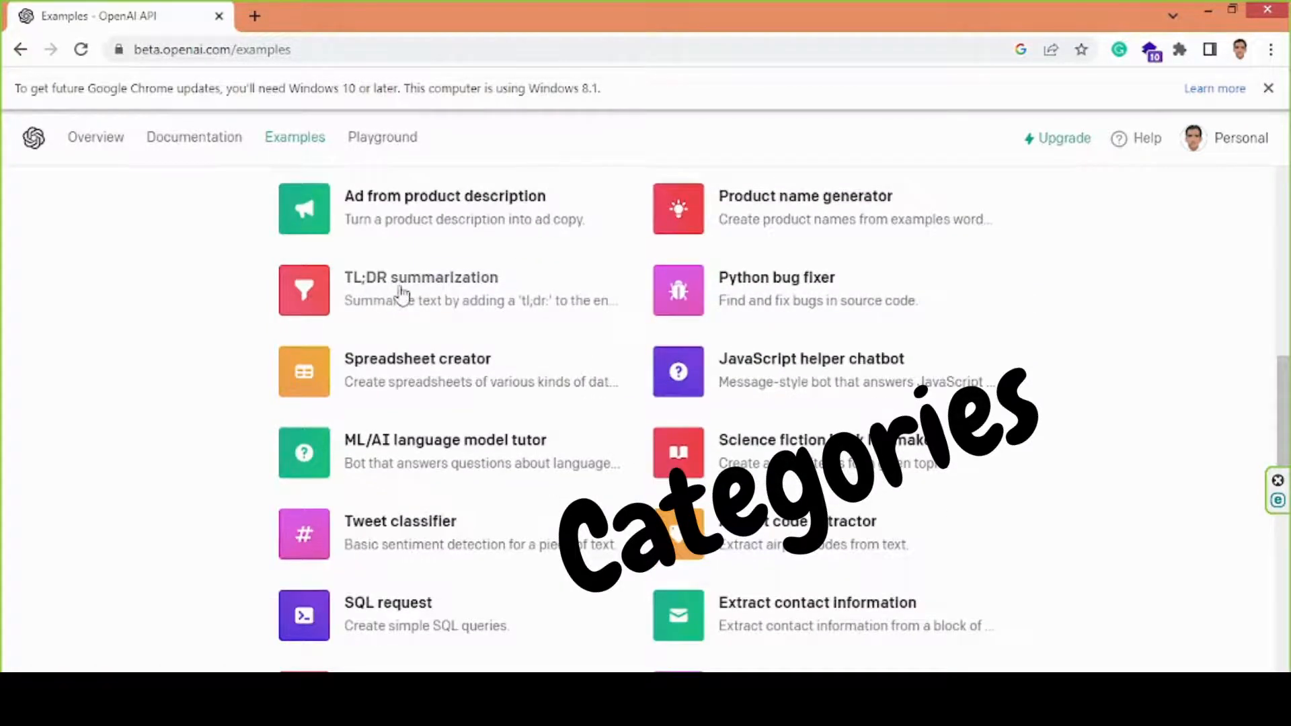
scroll(370, 322, "down", 1)
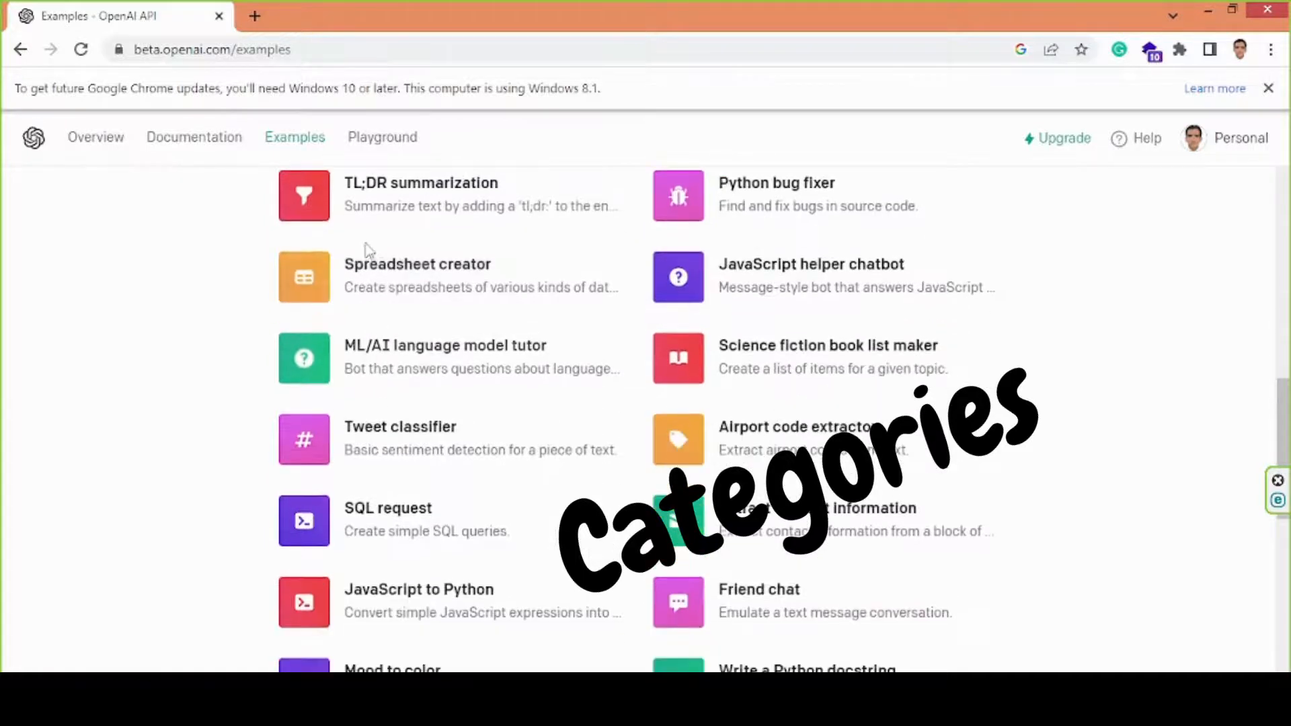
scroll(498, 326, "down", 1)
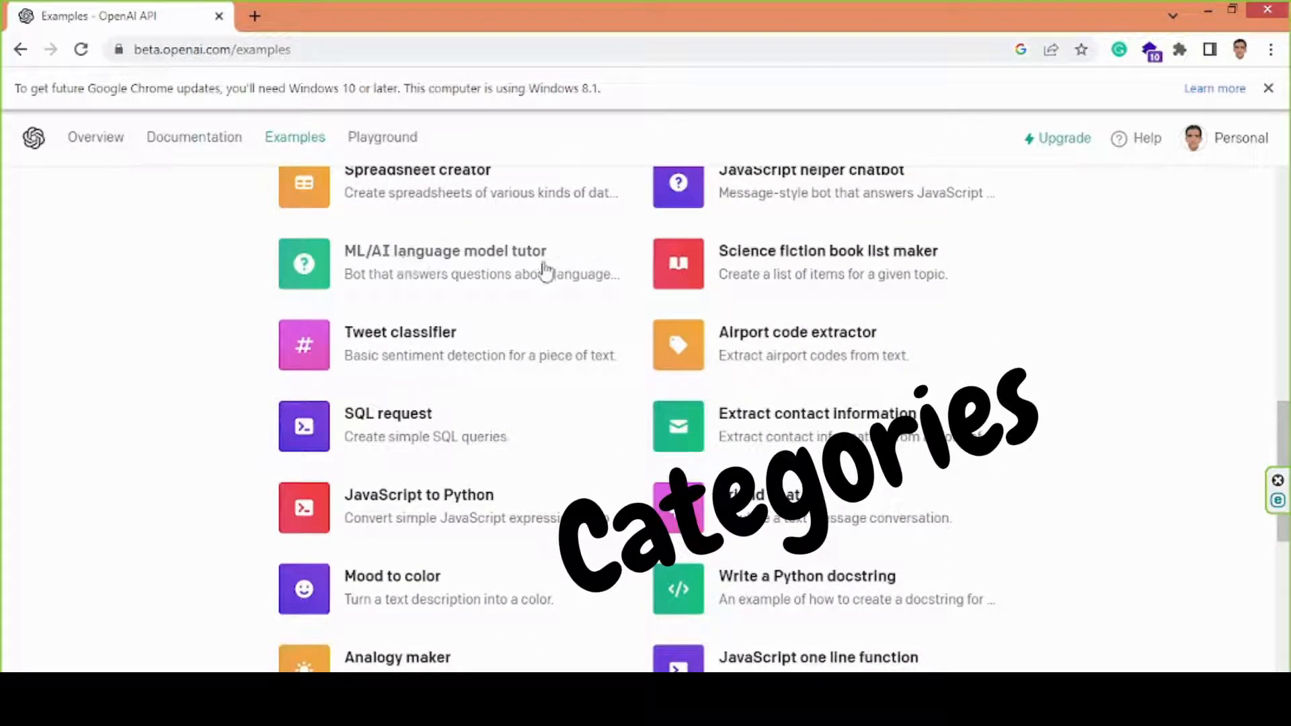
scroll(511, 282, "down", 1)
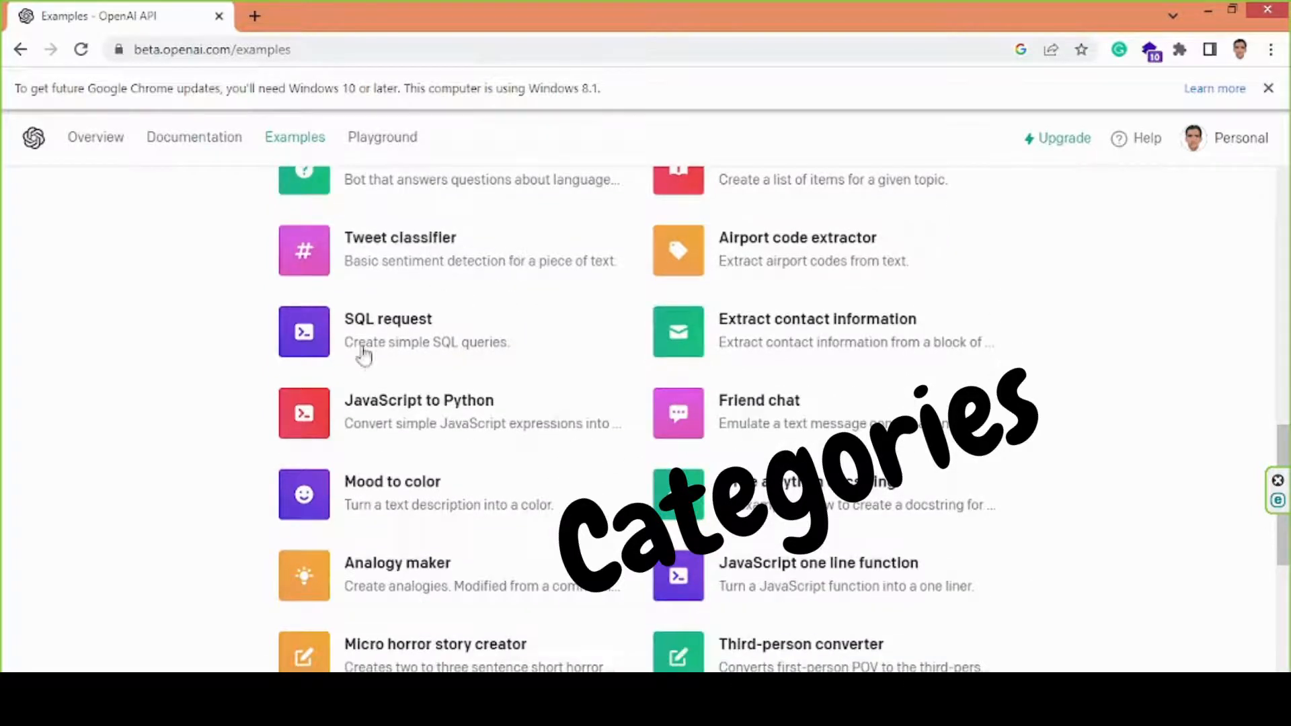
scroll(491, 333, "down", 1)
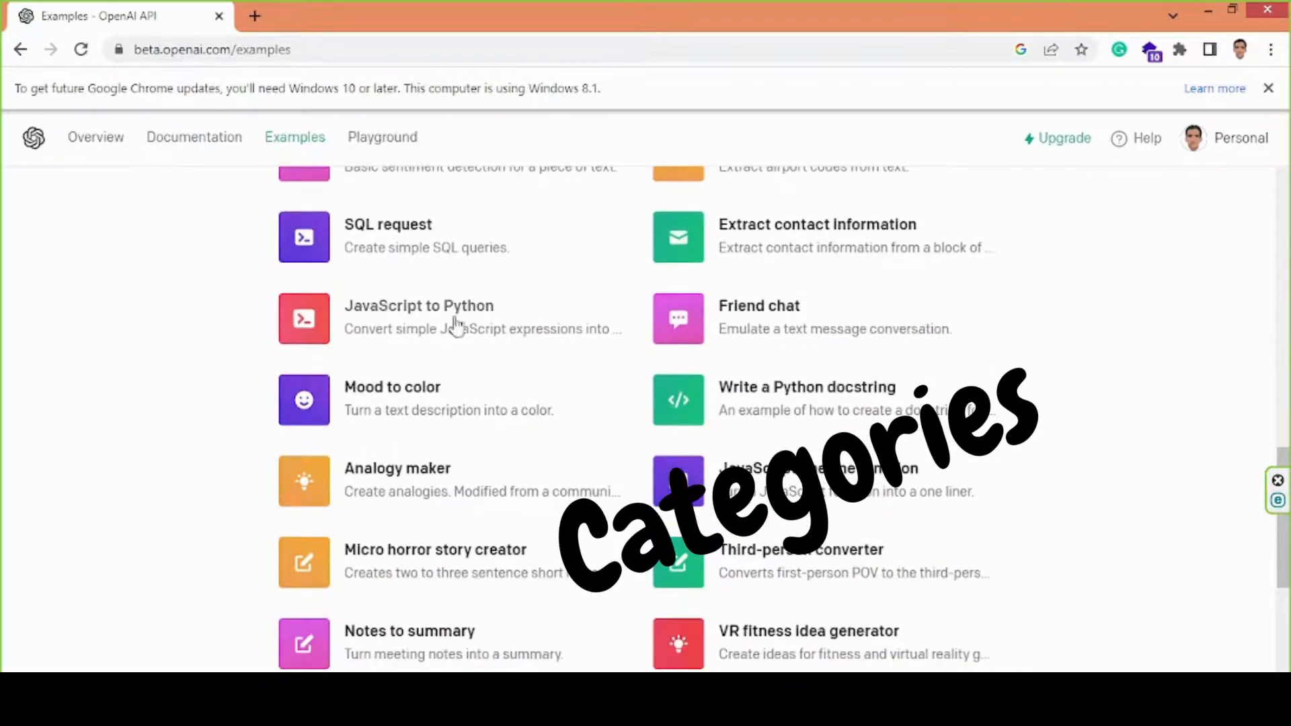
scroll(551, 316, "down", 1)
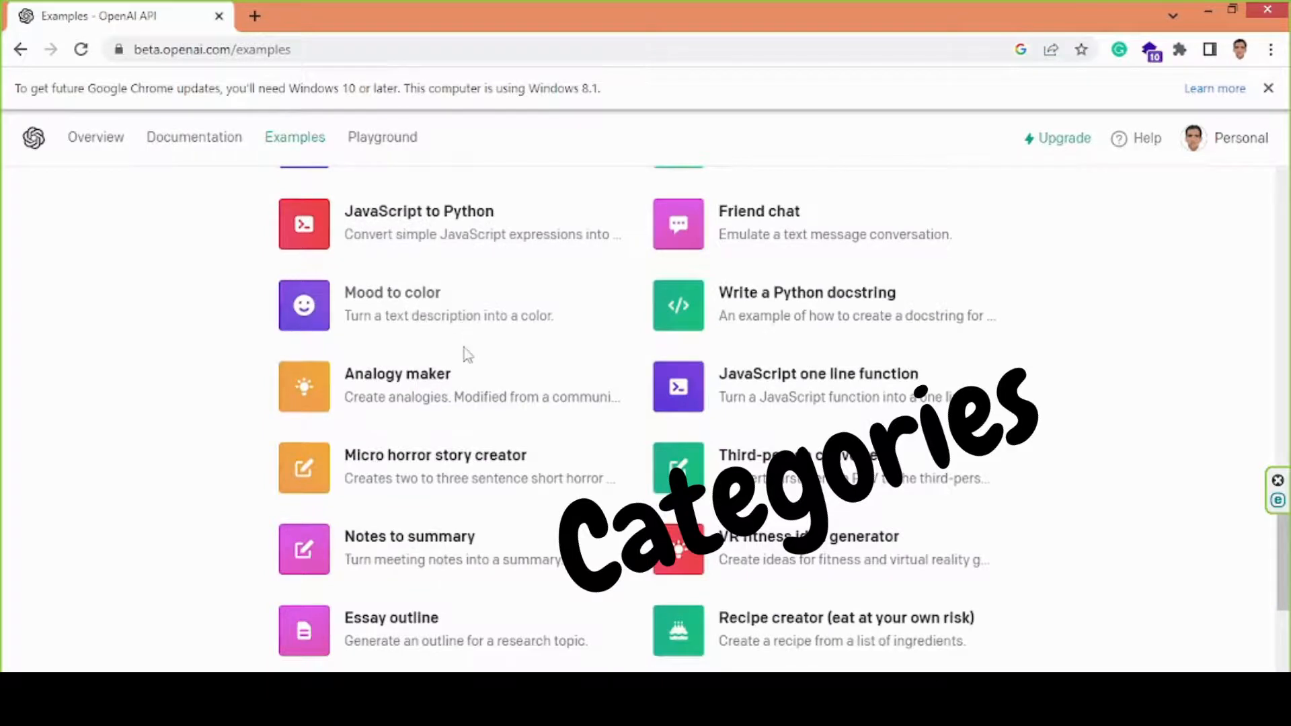
scroll(466, 340, "down", 1)
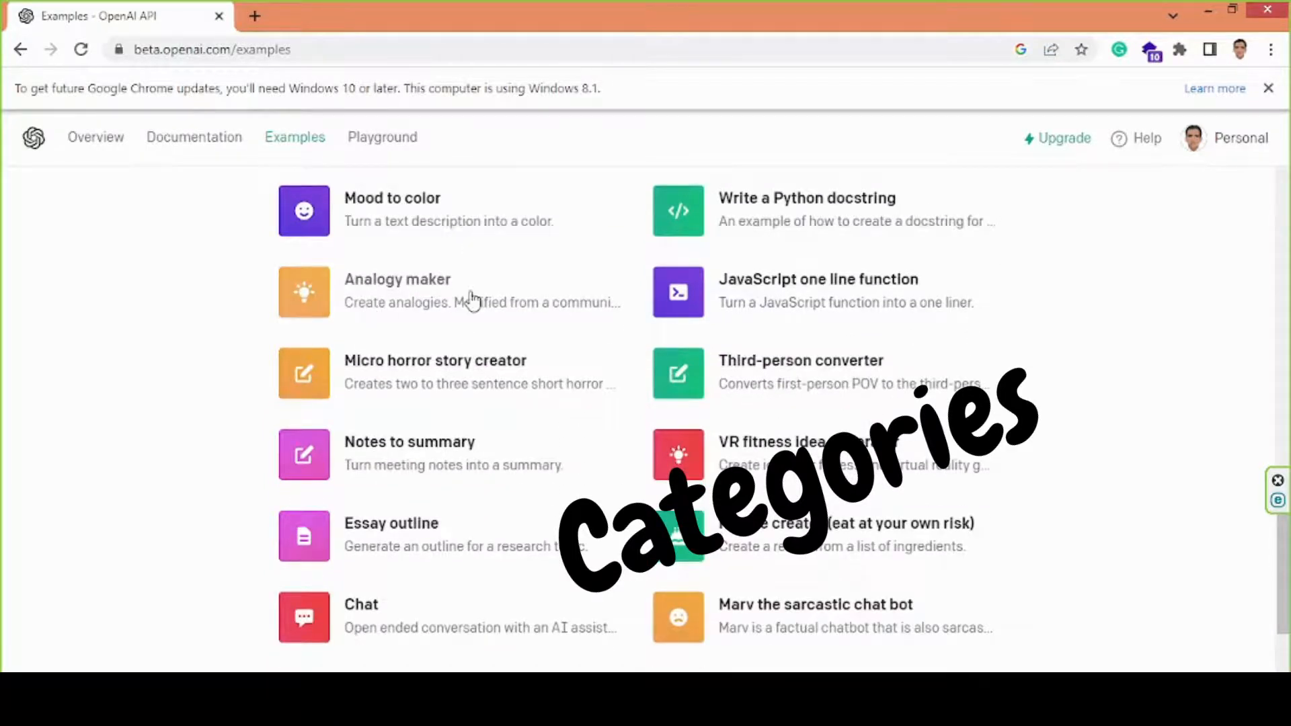
scroll(473, 301, "down", 1)
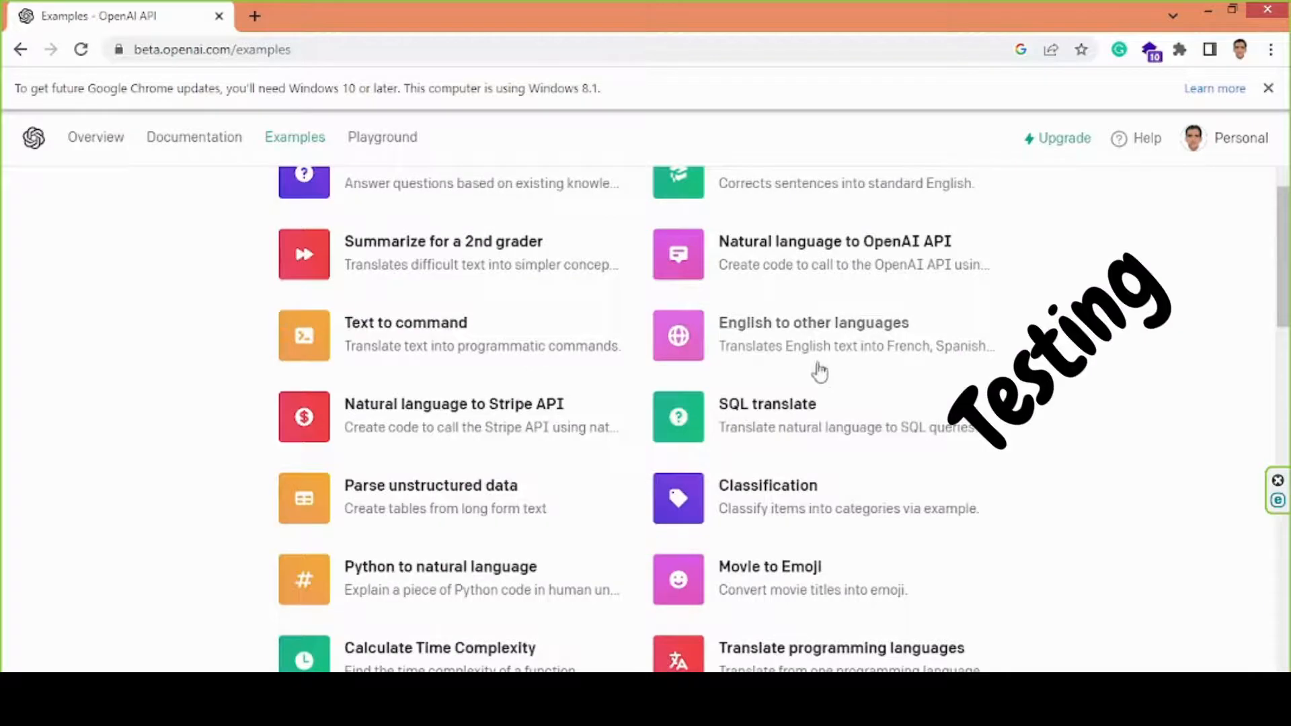
- Return to the start of the Examples page and view the category filter options, leaving it at All categories
scroll(827, 377, "up", 1)
scroll(827, 377, "up", 1)
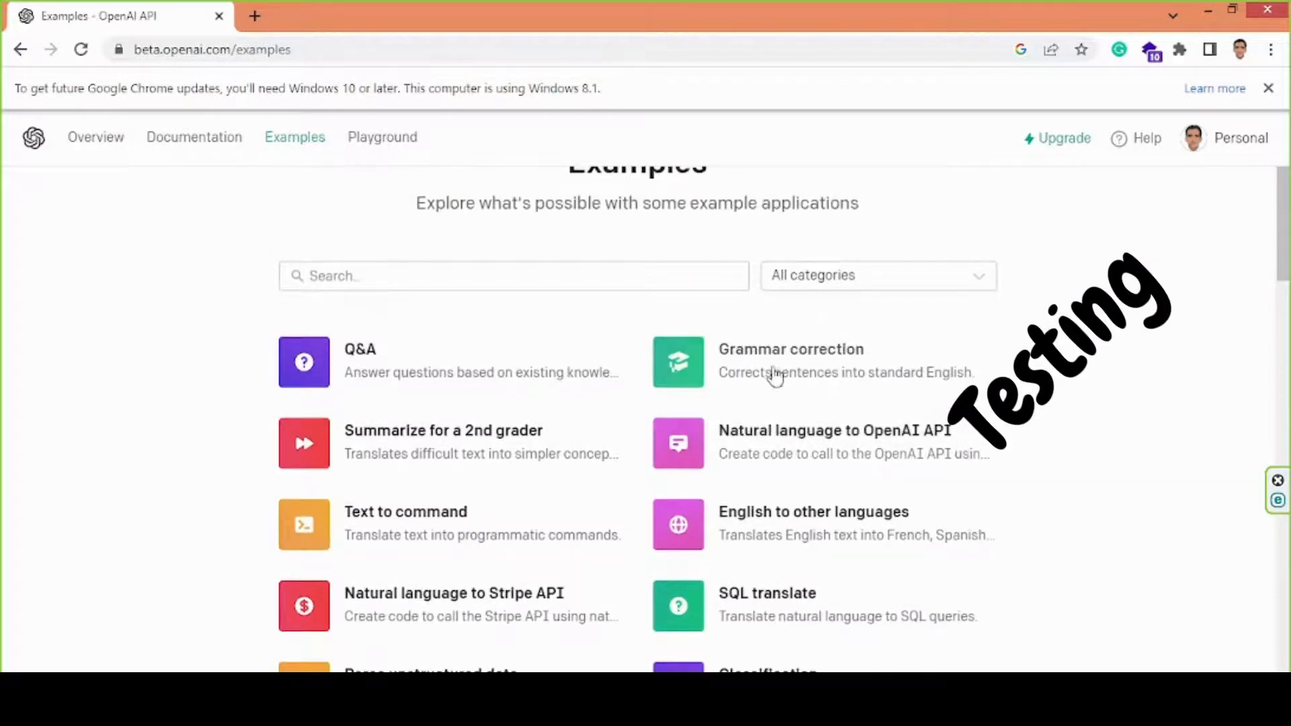
scroll(781, 433, "up", 1)
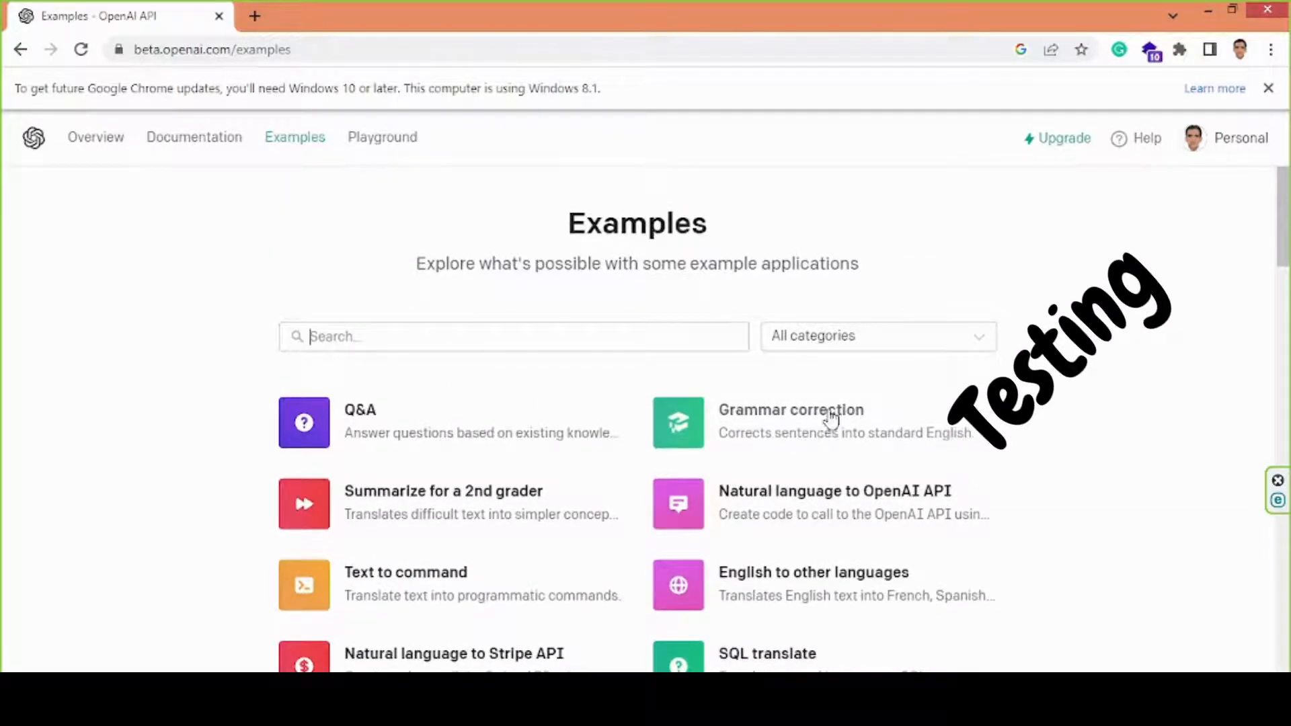
left_click(901, 338)
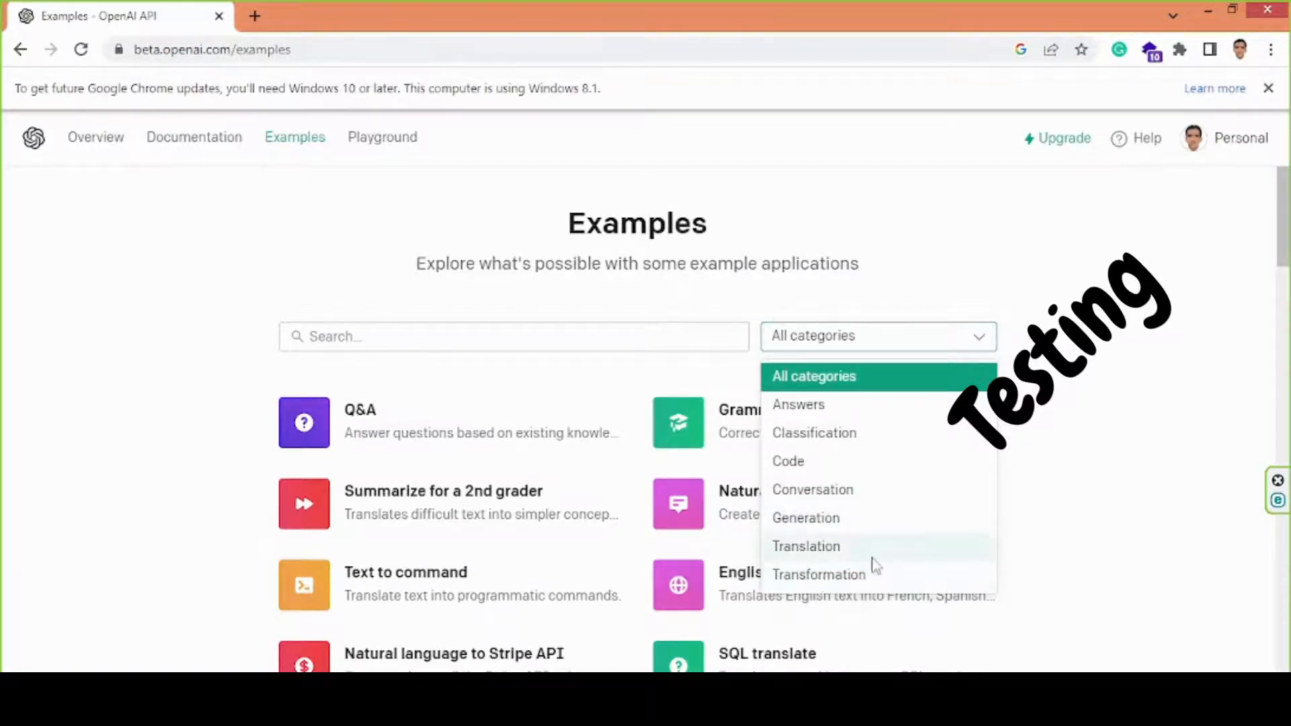
left_click(878, 338)
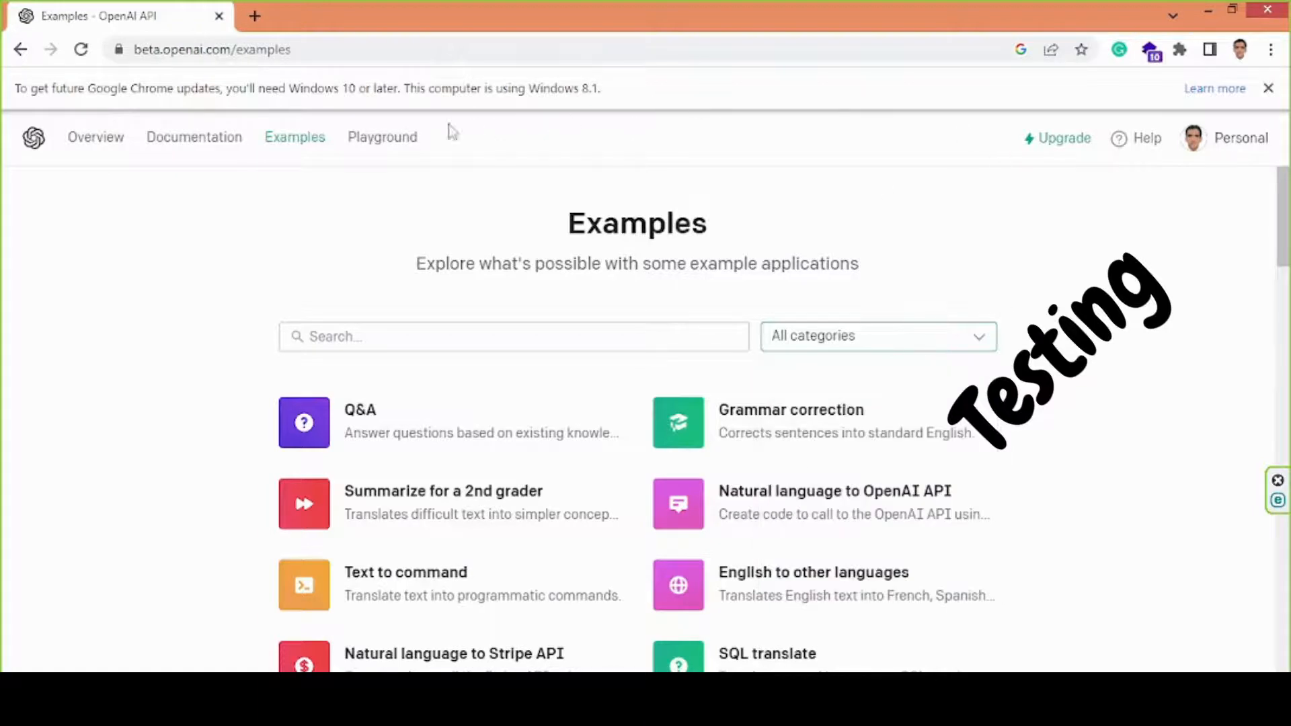
- Open the Documentation's Introduction page and examine its Overview, Key concepts, and Prompts and completions sections
left_click(166, 141)
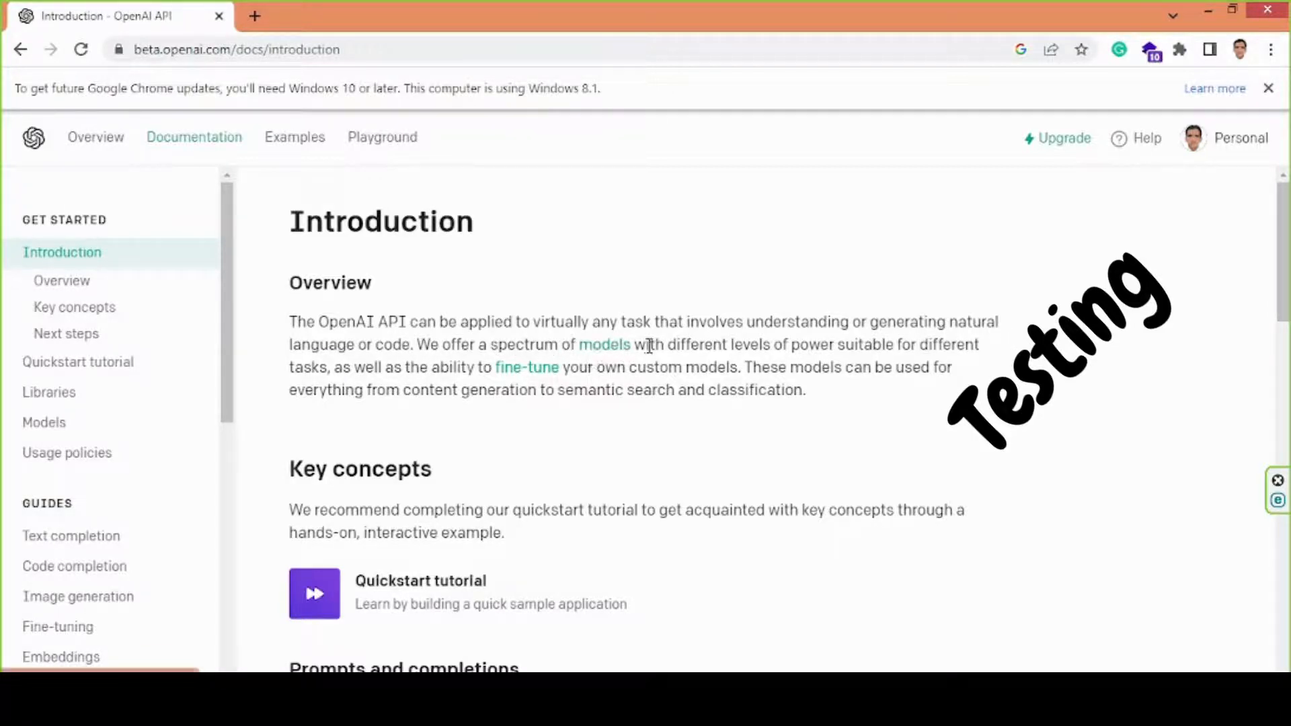
scroll(887, 374, "down", 1)
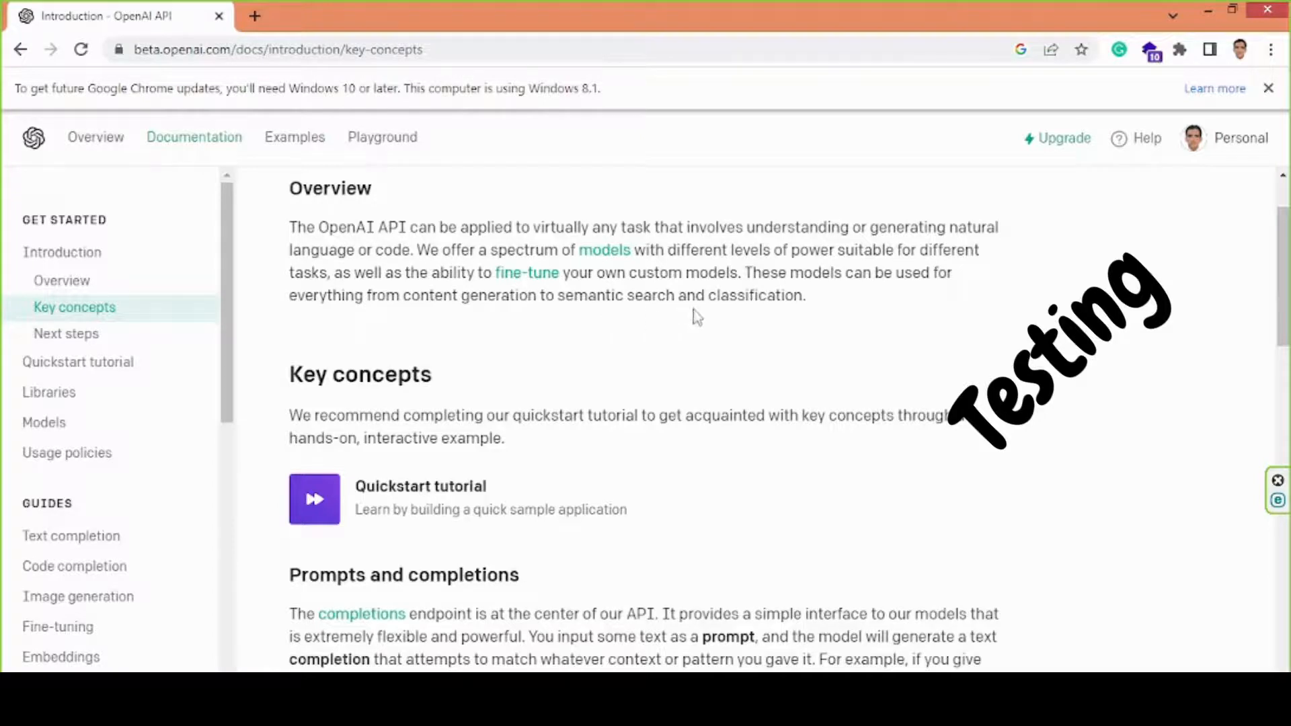
scroll(555, 466, "down", 1)
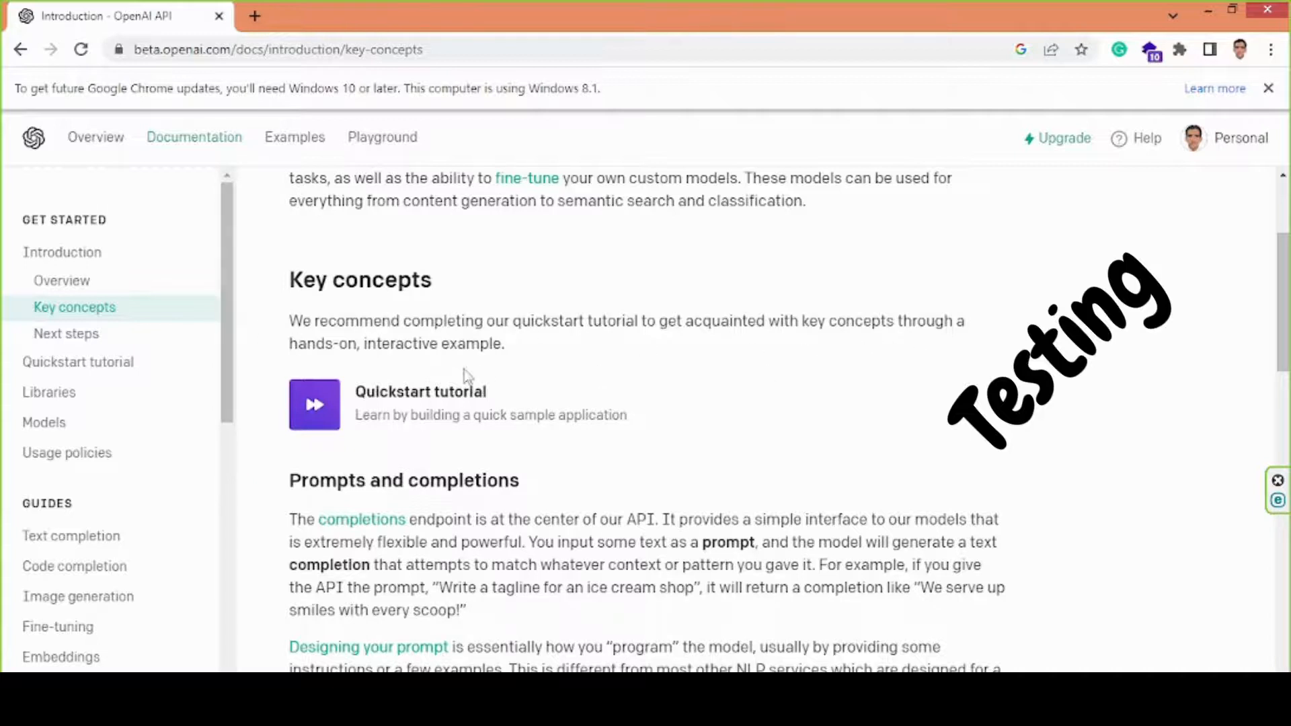
left_click_drag(506, 345, 294, 316)
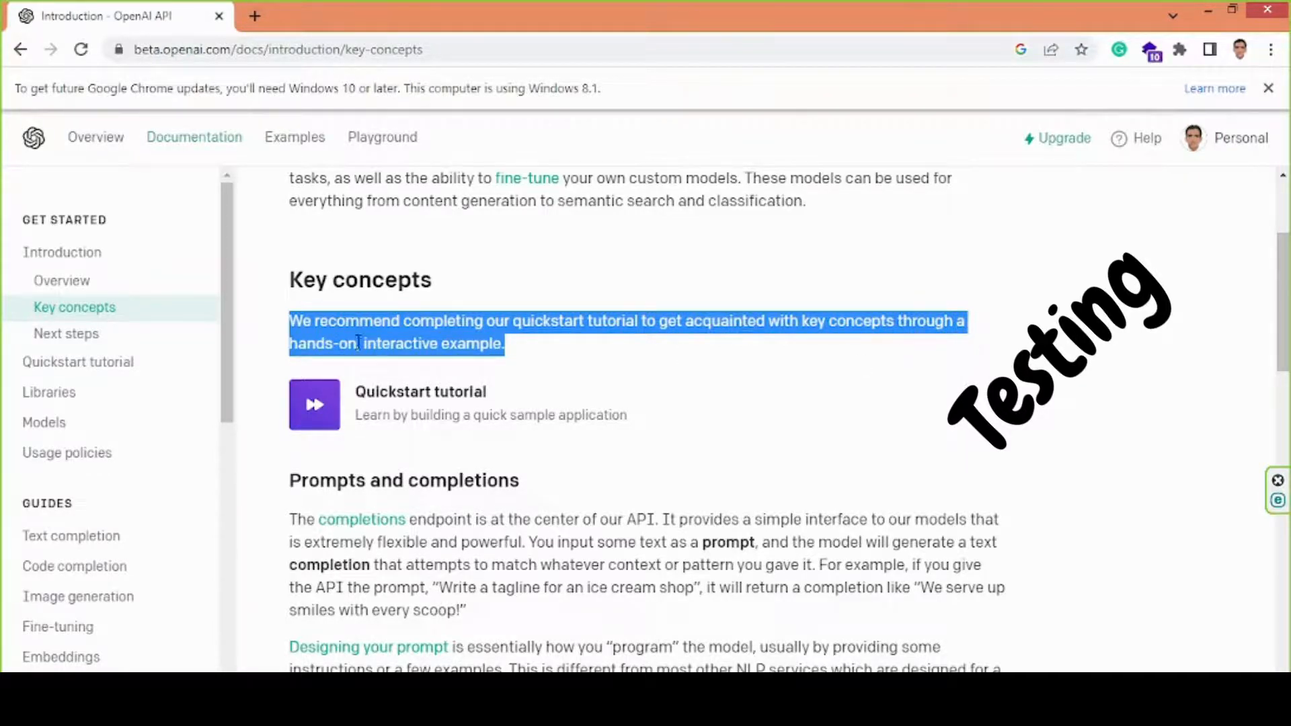
left_click(534, 351)
scroll(736, 453, "down", 3)
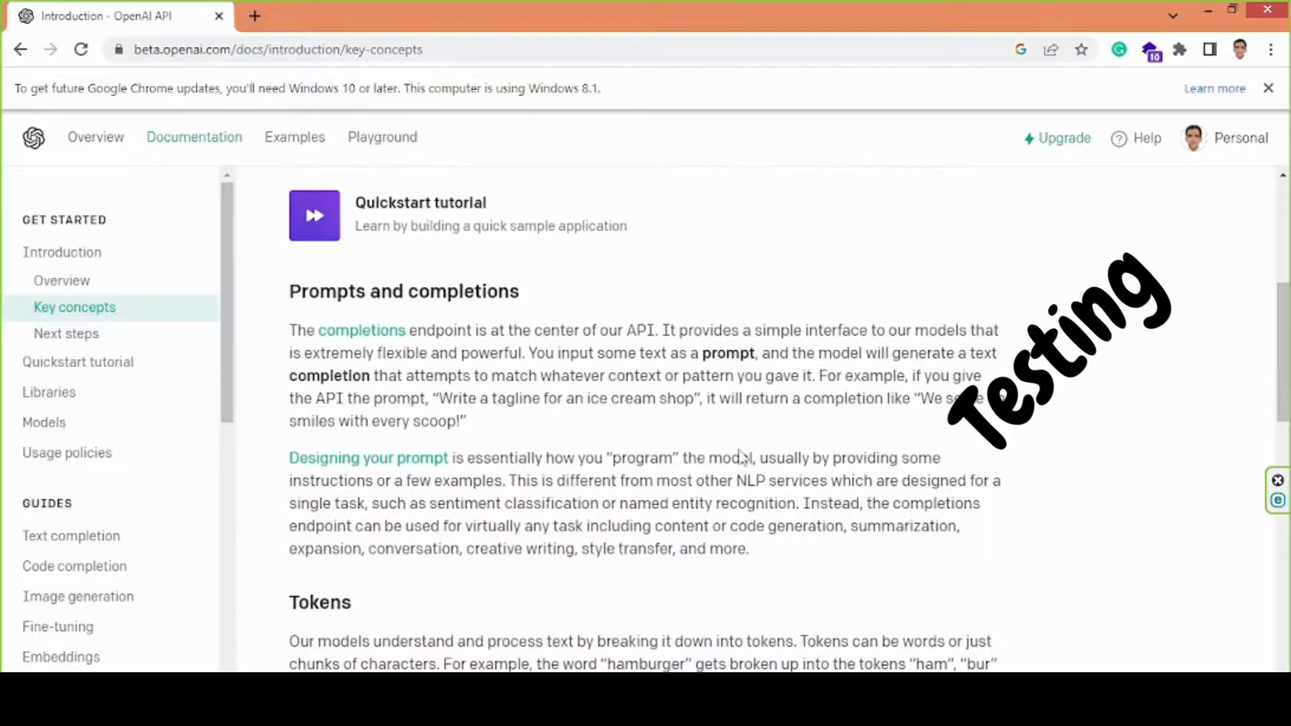
scroll(800, 430, "down", 3)
scroll(786, 452, "up", 6)
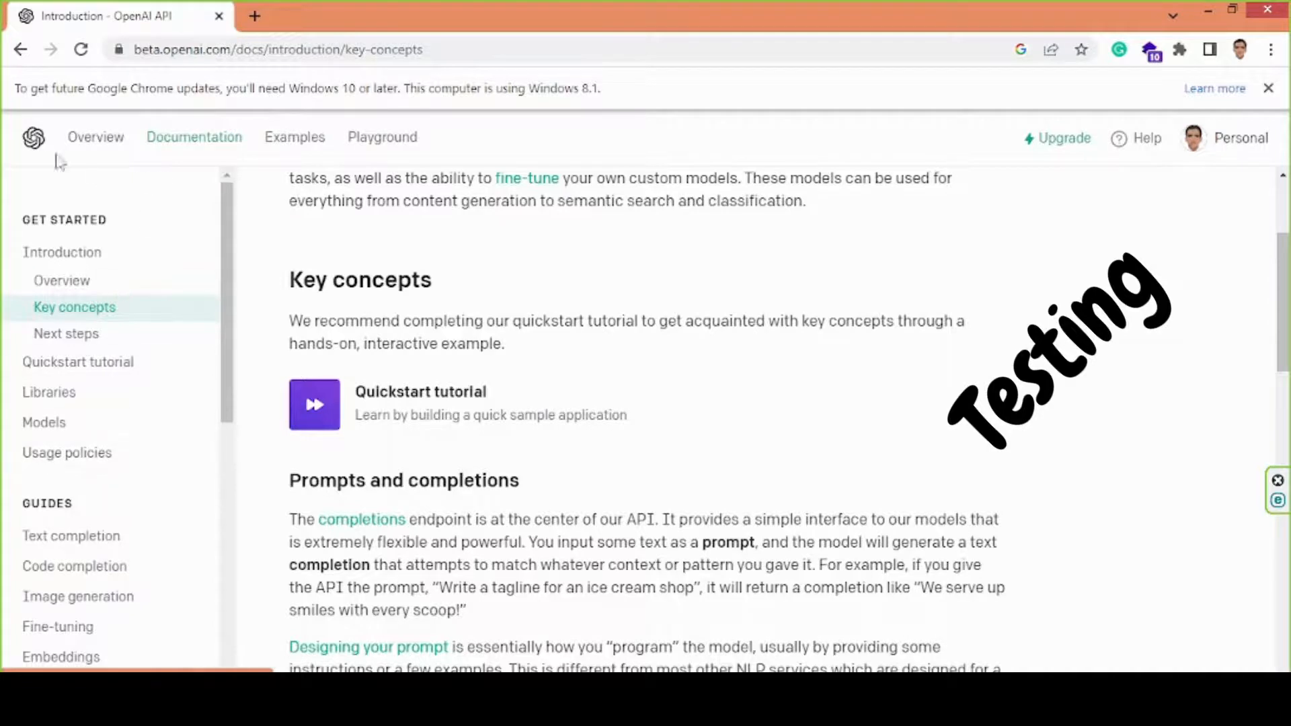
- Go to the Playground, switch from it to ChatGPT and open the existing "GPT in Urdu" conversation
left_click(397, 139)
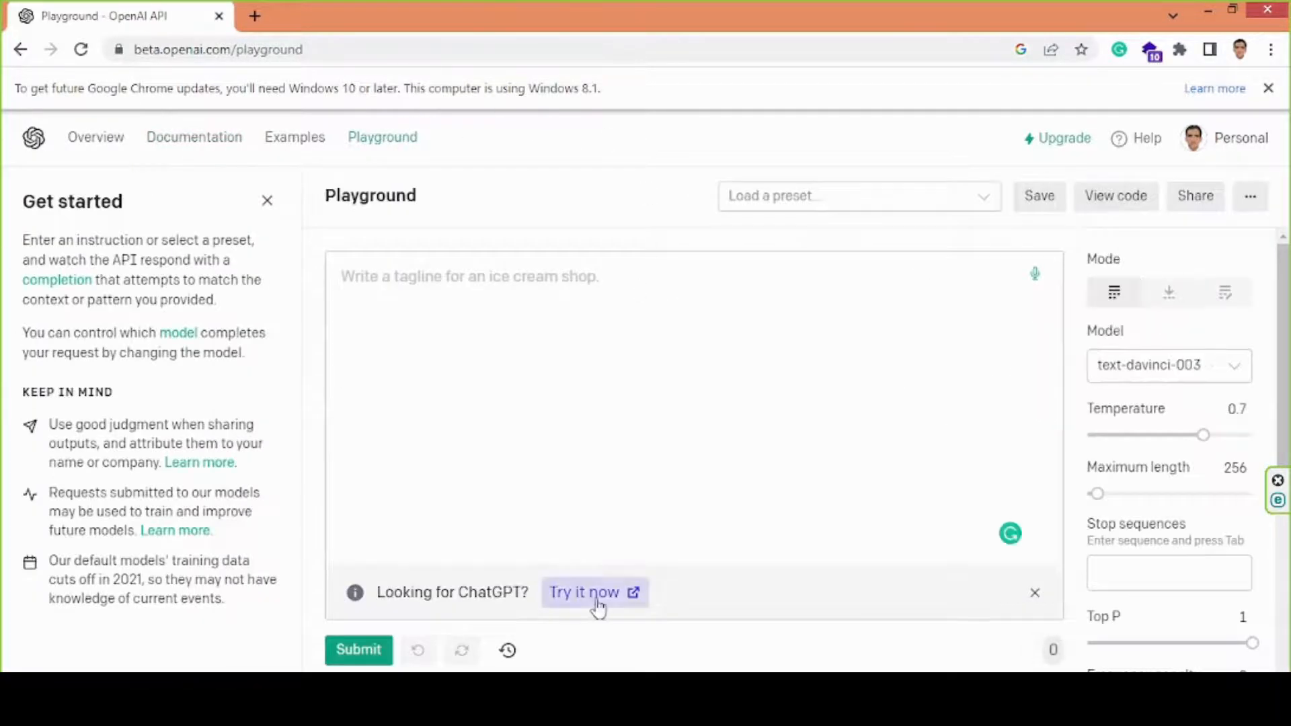
left_click(578, 593)
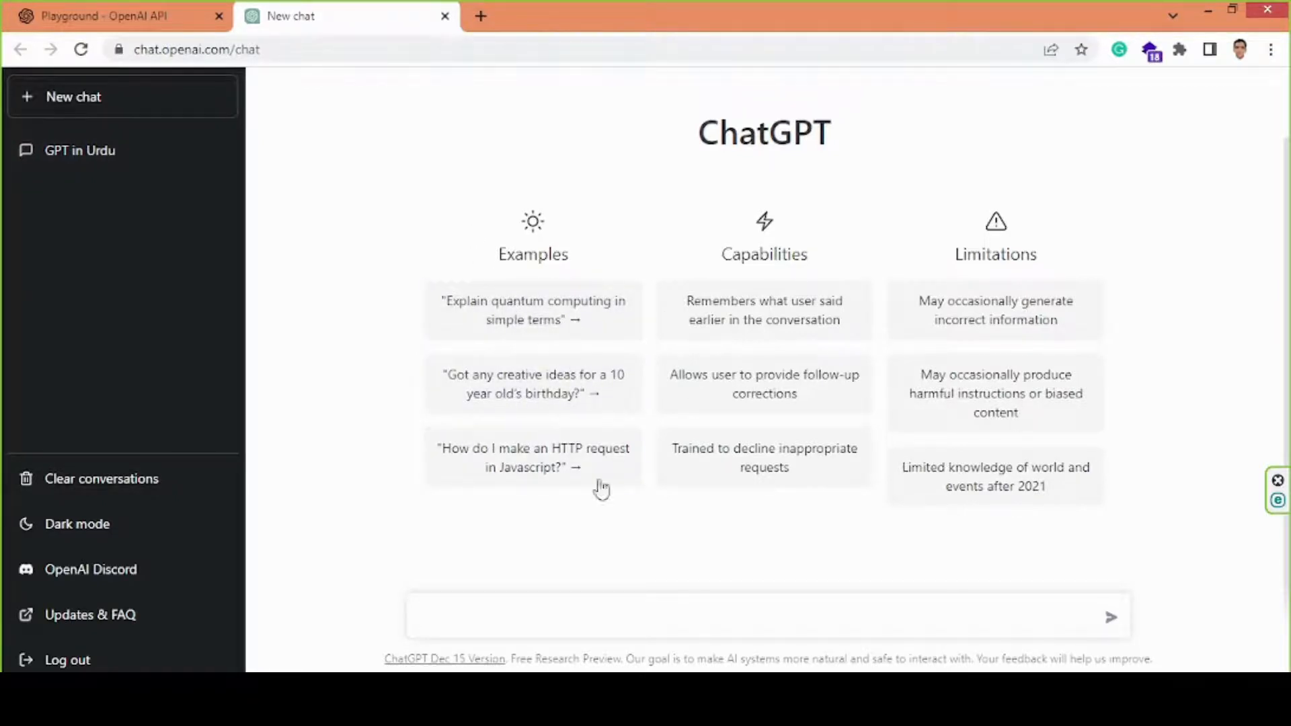
left_click(84, 156)
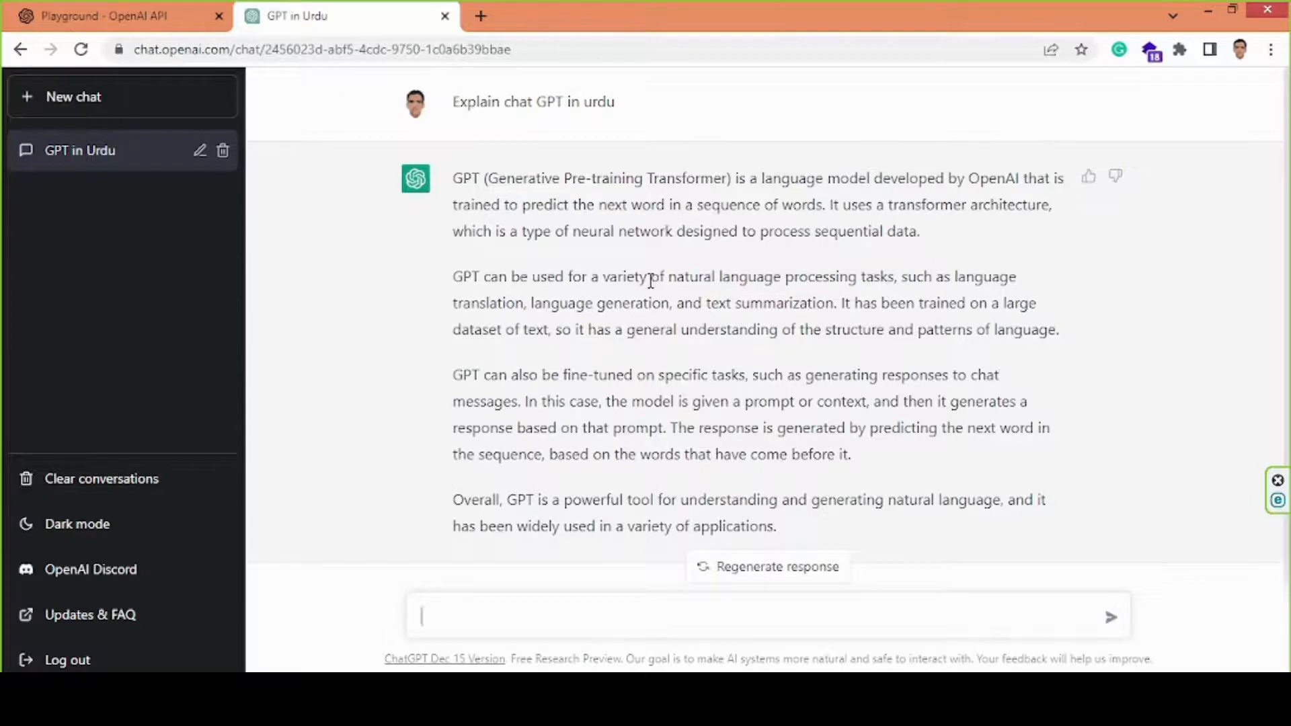
- Examine the question "Explain chat GPT in urdu" and the first sentence of its answer
left_click_drag(637, 139, 533, 150)
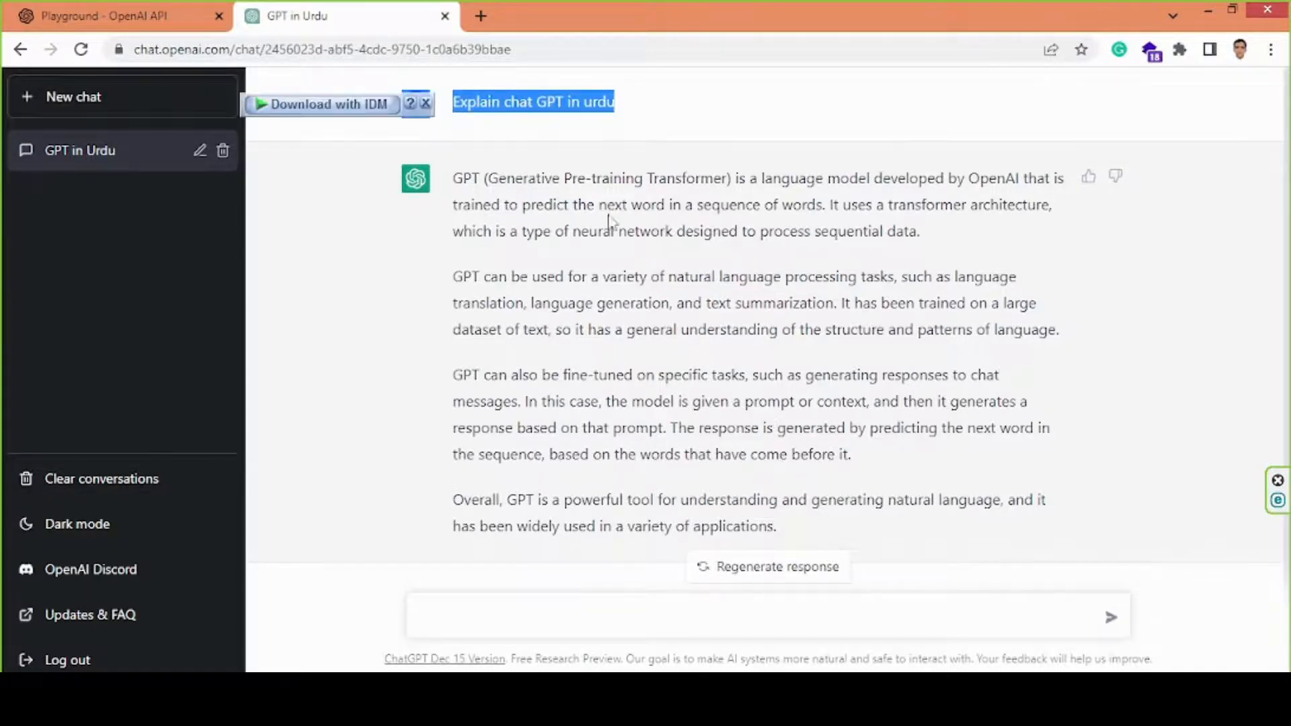
left_click(485, 185)
left_click_drag(453, 180, 906, 183)
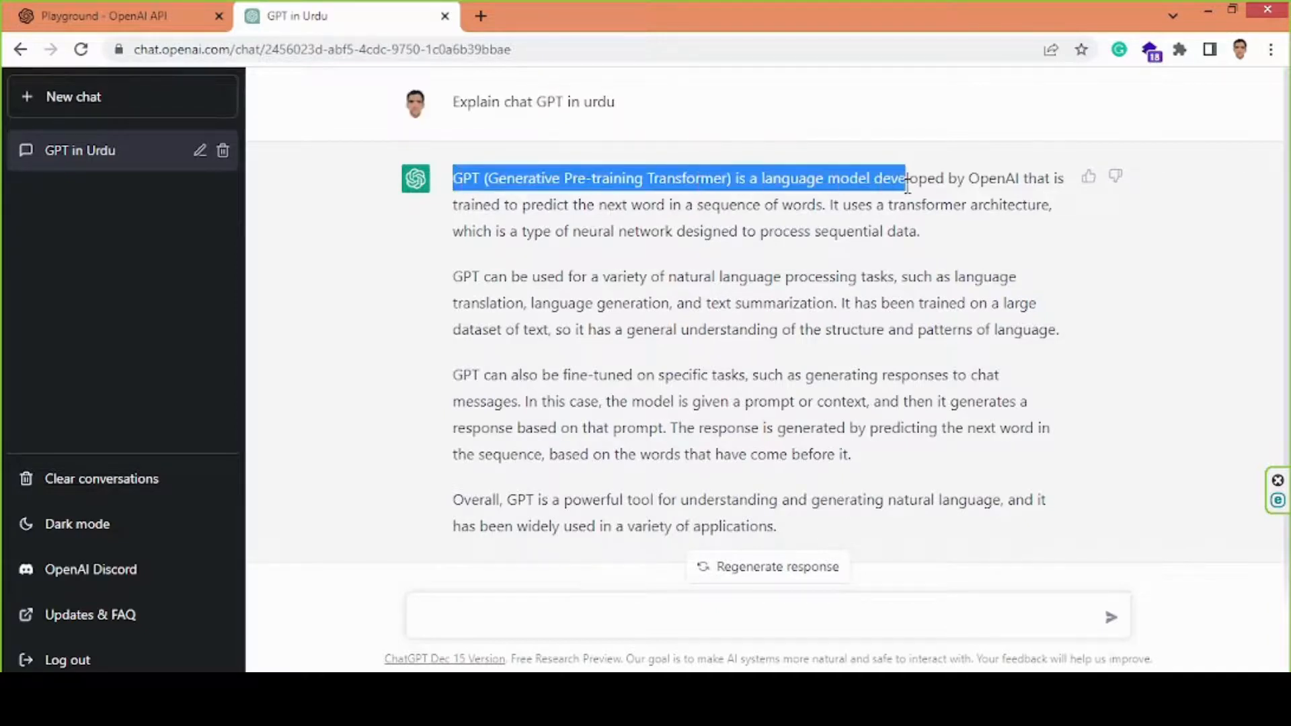
left_click(878, 182)
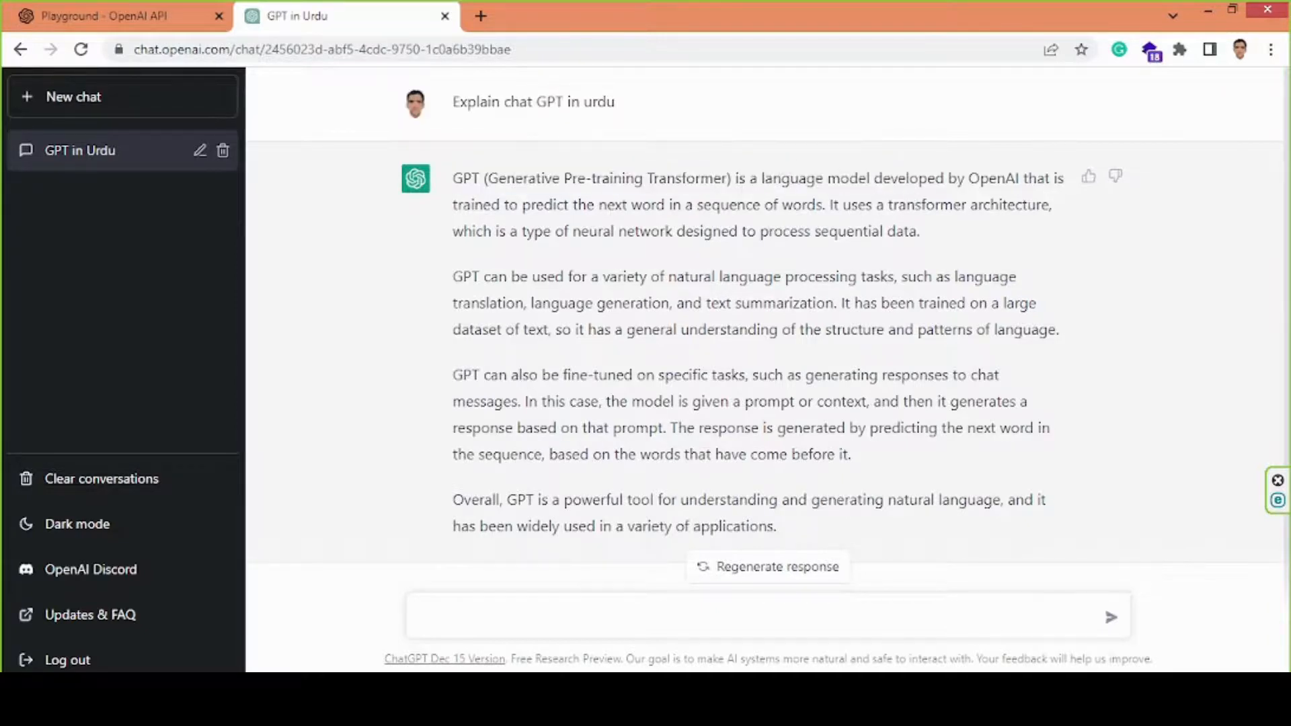
- Switch the keyboard language to Urdu (Pakistan) and send the question "جی پی ٹی اردو میں کیا ہے" in the conversation
left_click(1146, 693)
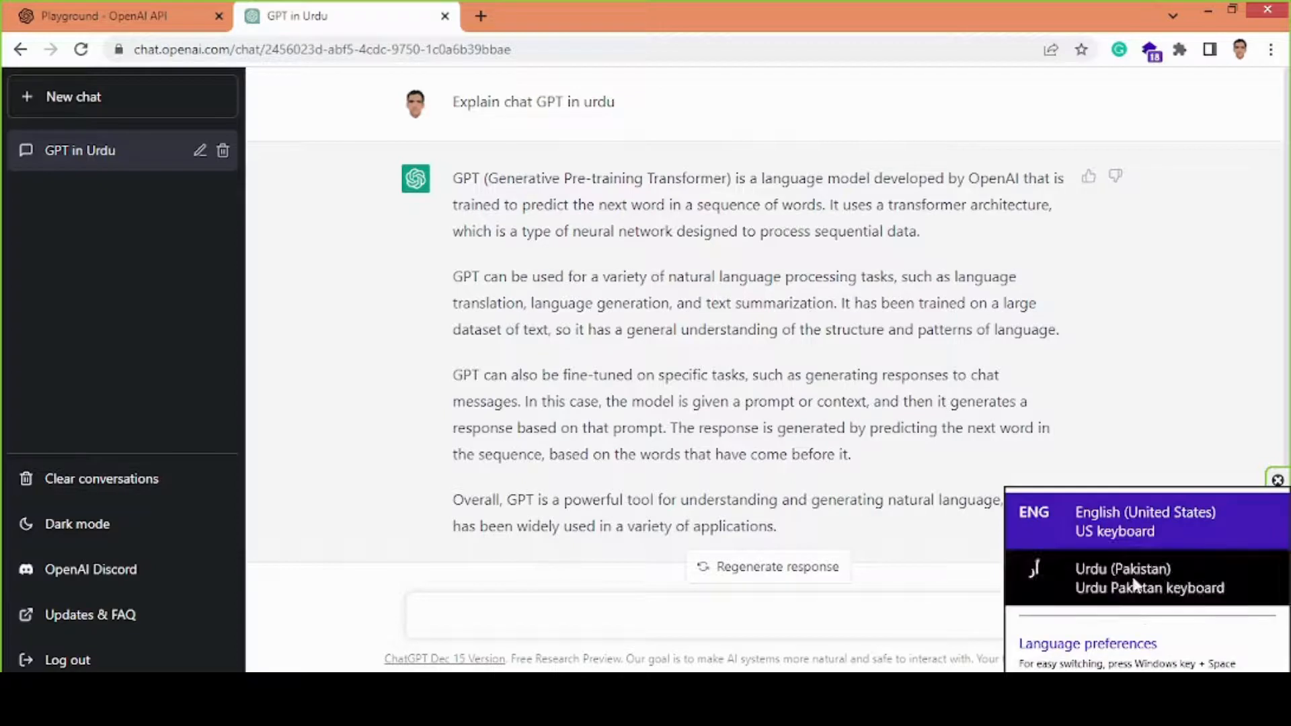
left_click(1130, 659)
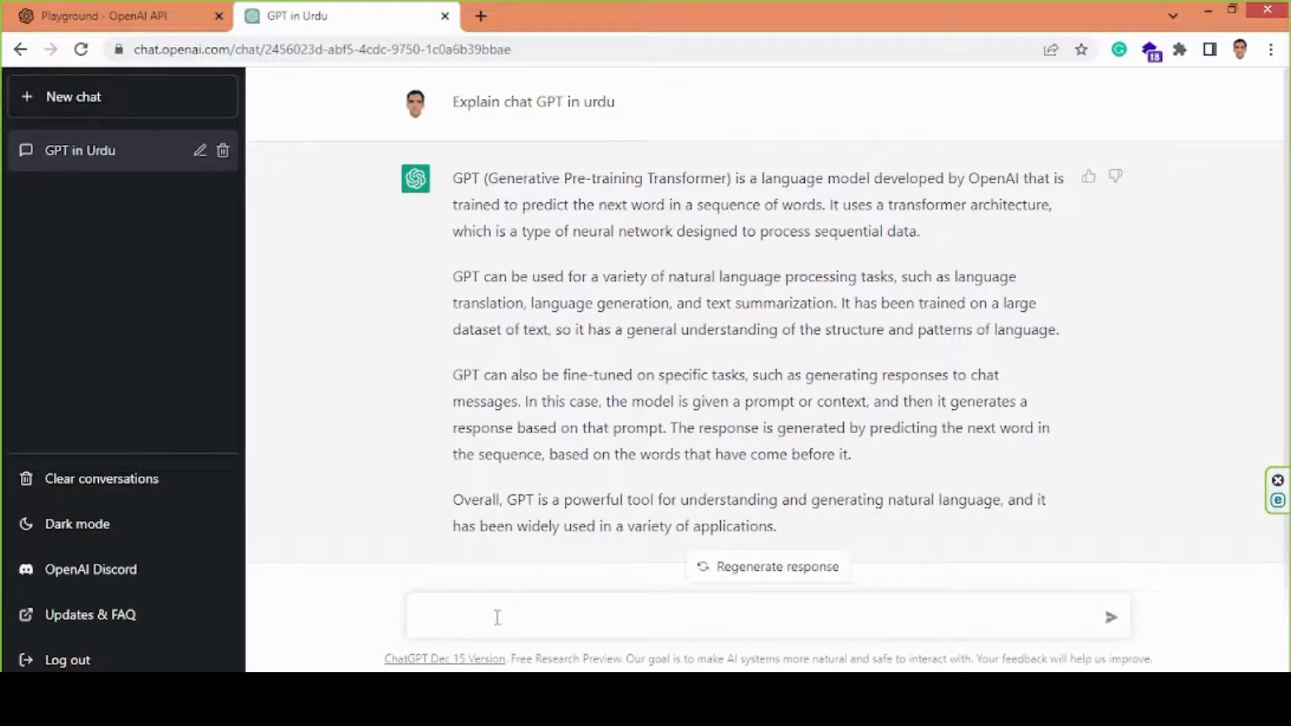
type("عی")
key("BackSpace")
key("BackSpace")
type("گ")
key("BackSpace")
type("جی پی ٹی اردو میں کیا ہے")
key("Return")
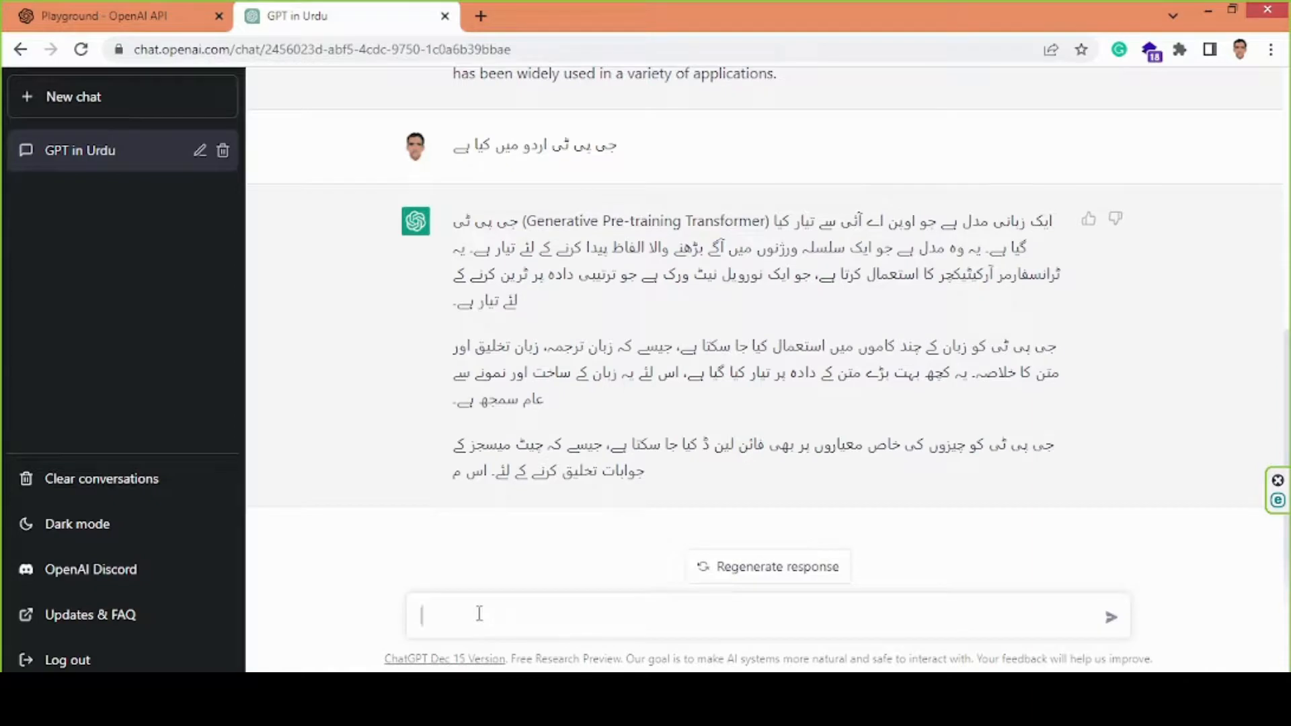
type("کیا")
key("BackSpace")
key("BackSpace")
key("BackSpace")
- Switch the keyboard language back to English and send the prompt "website in html"
key("super+space")
type("website in html")
key("Return")
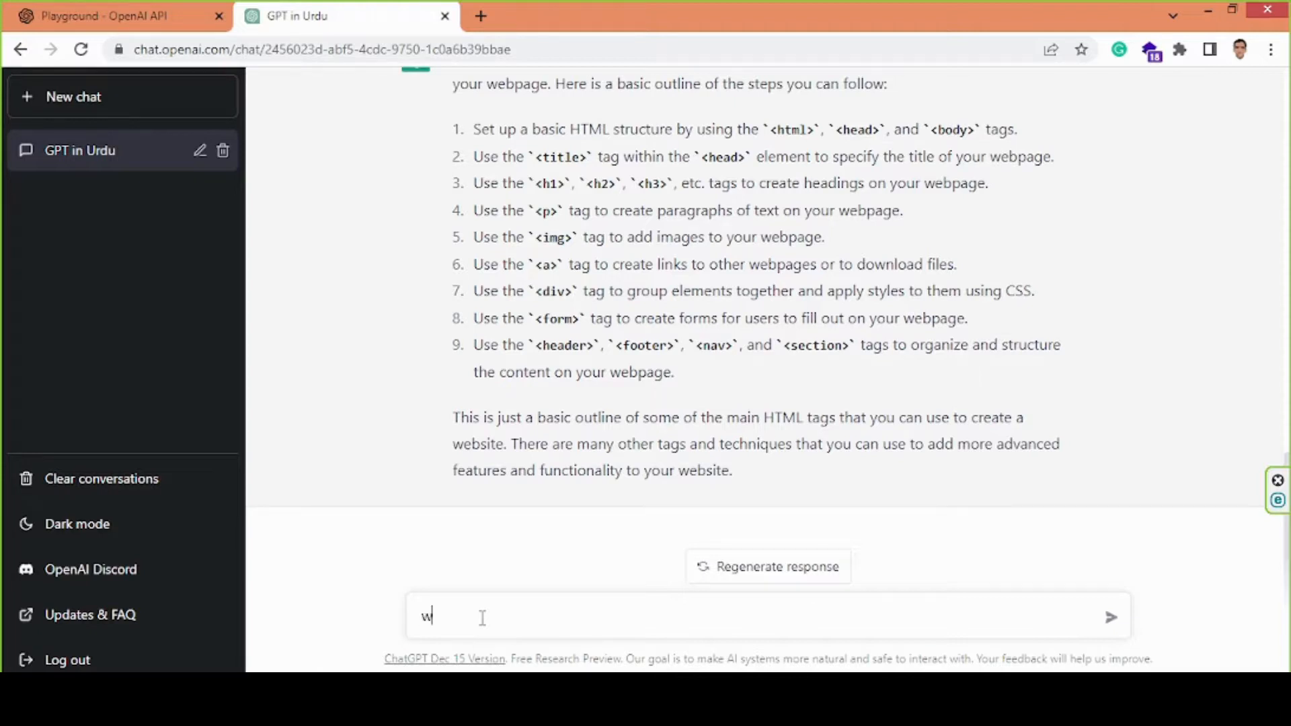
- Send the question "who is imarn khan" in the same conversation
type("ho is imarn khan")
key("Return")
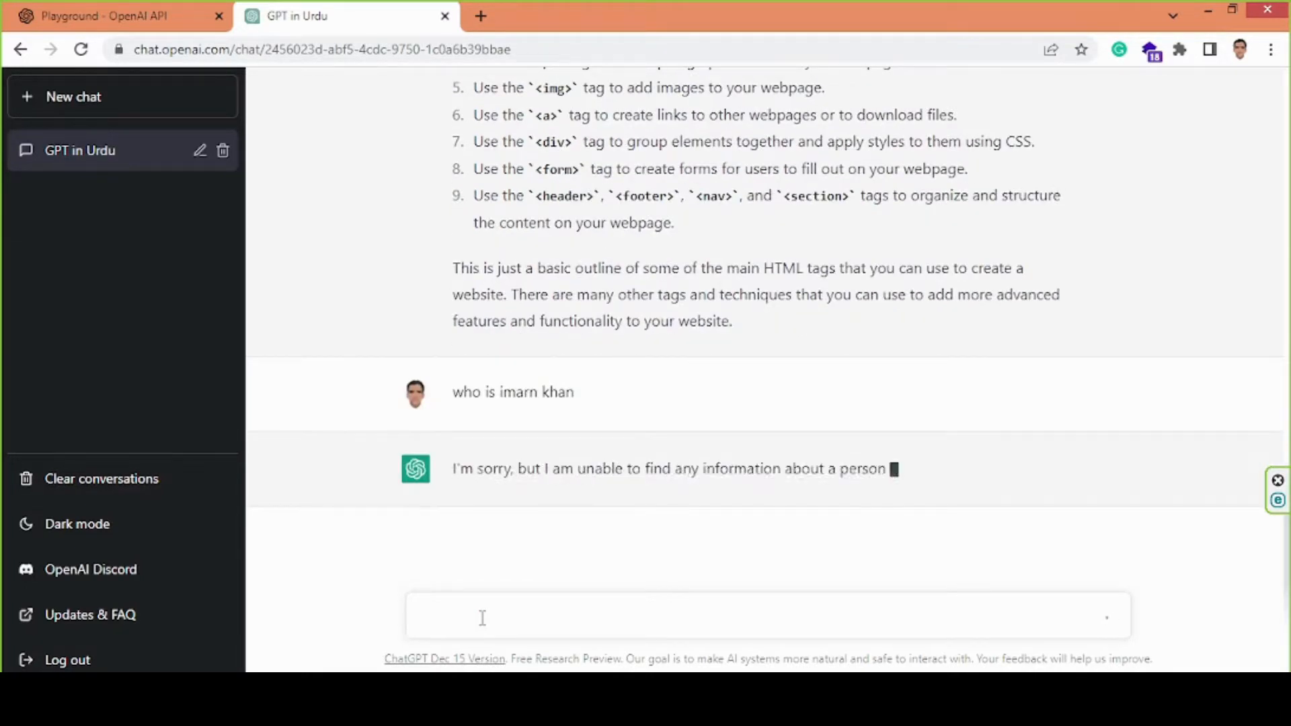
- Send the question "About Pakistan.?" and look over the answer to it
type("About. Pa")
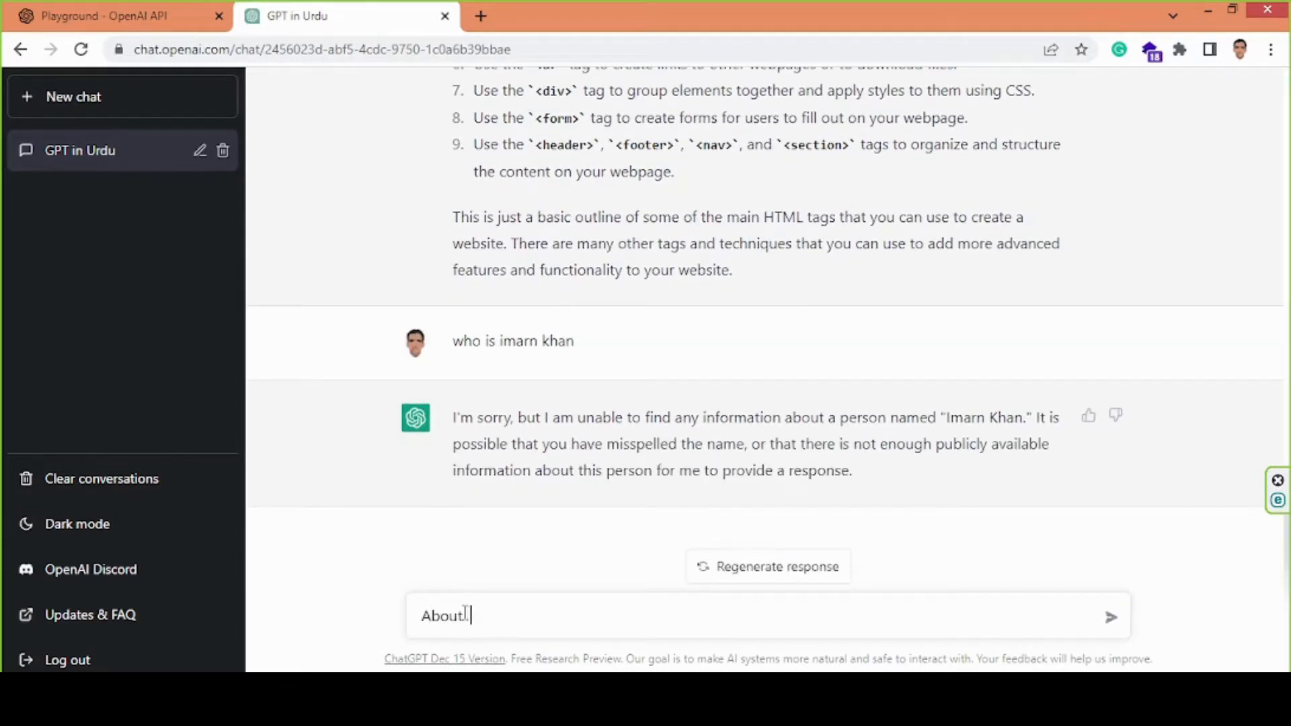
type("akistan .?")
key("Return")
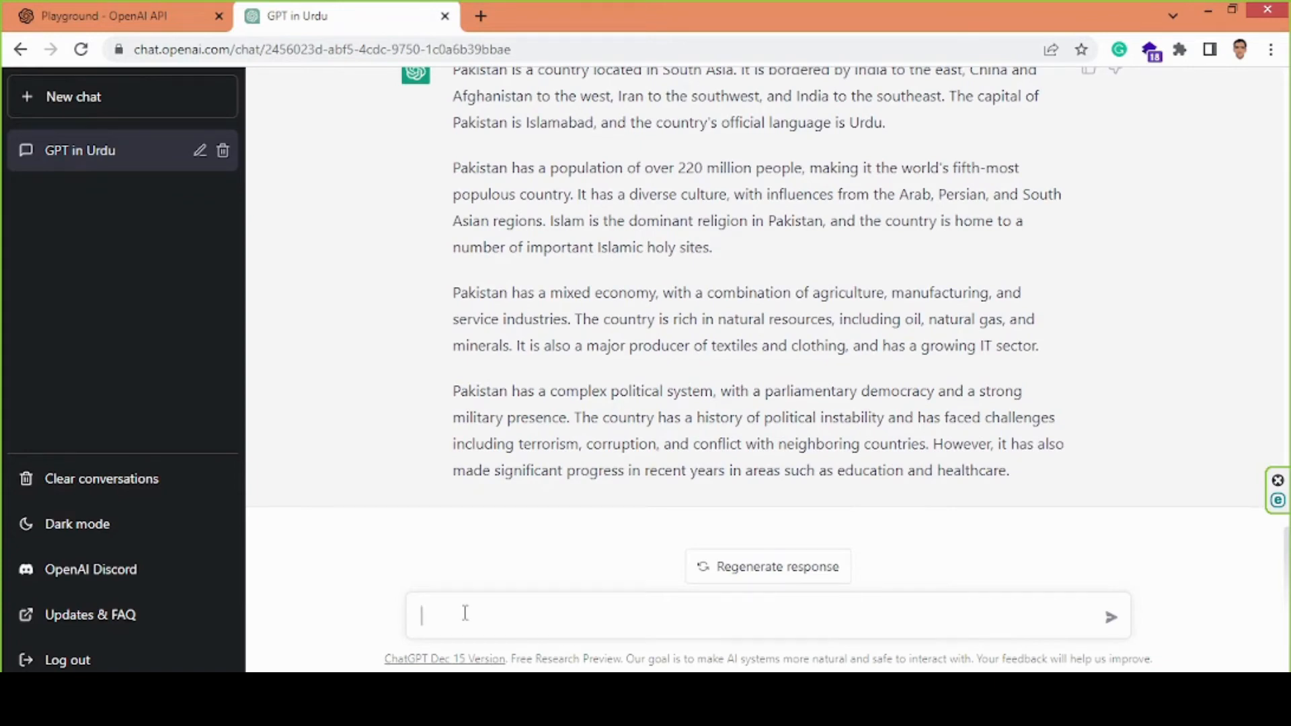
scroll(744, 418, "up", 4)
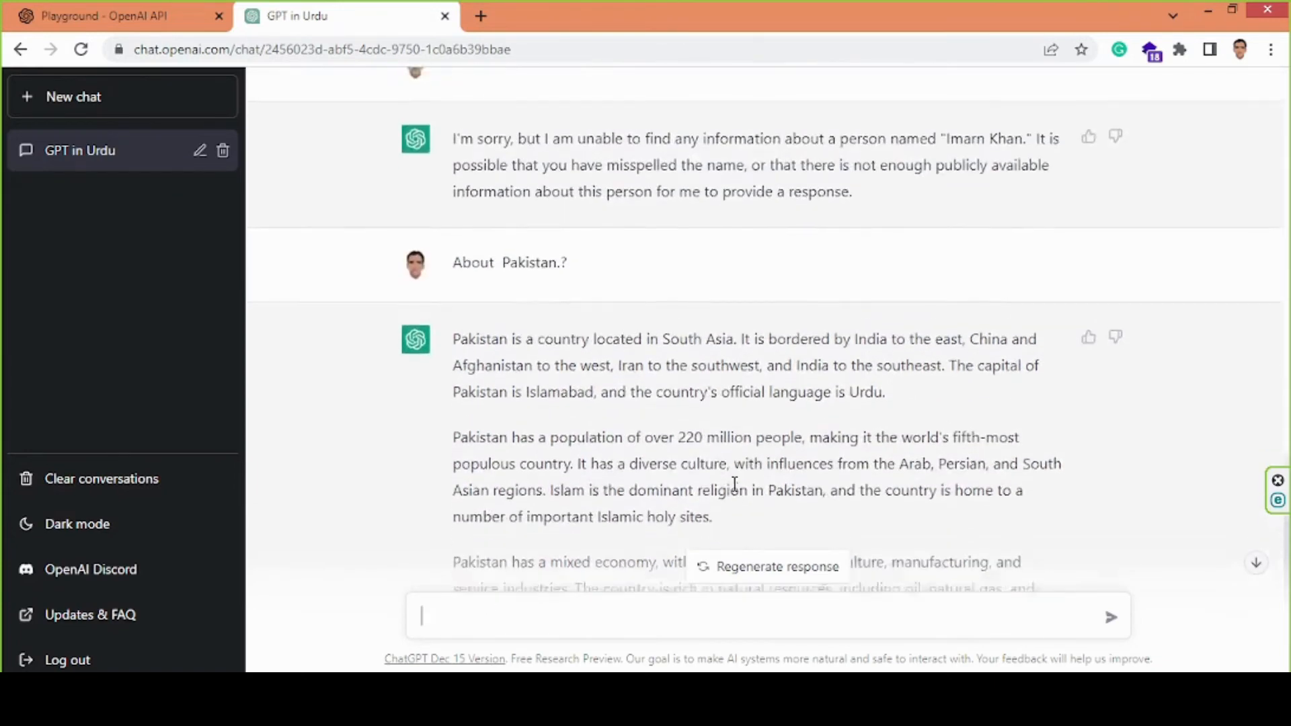
scroll(517, 232, "down", 4)
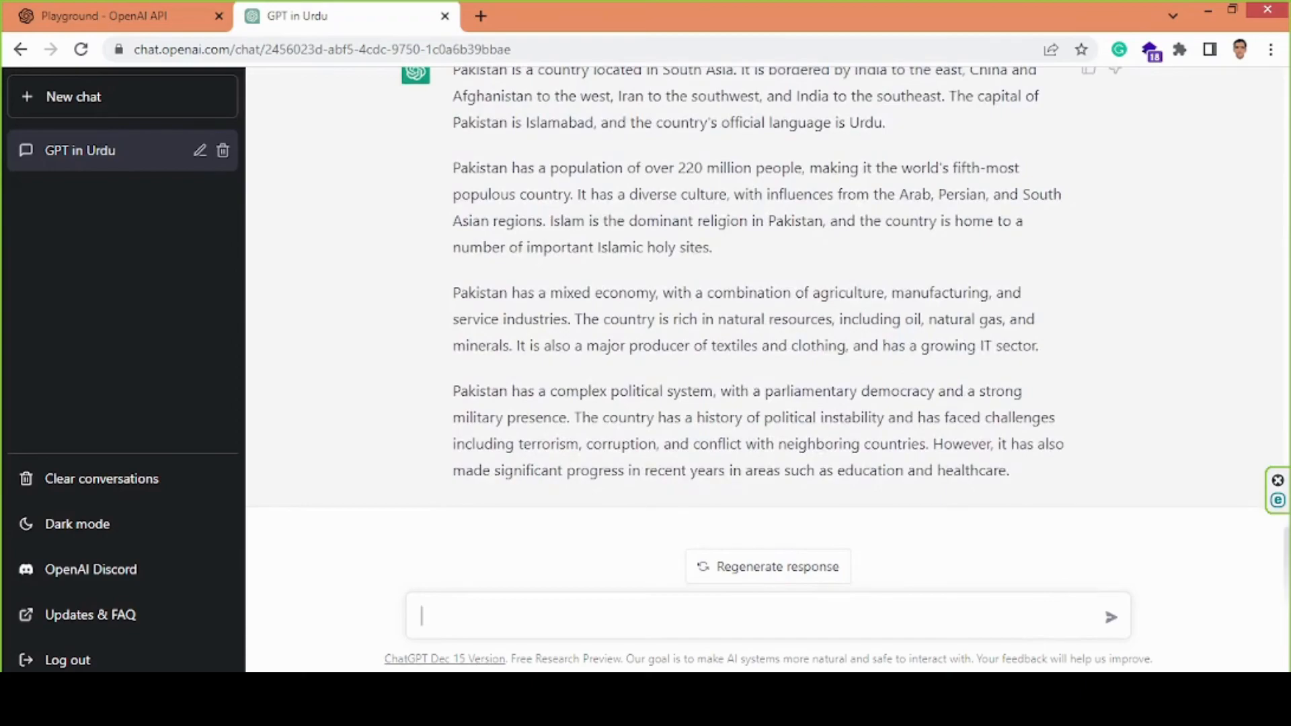